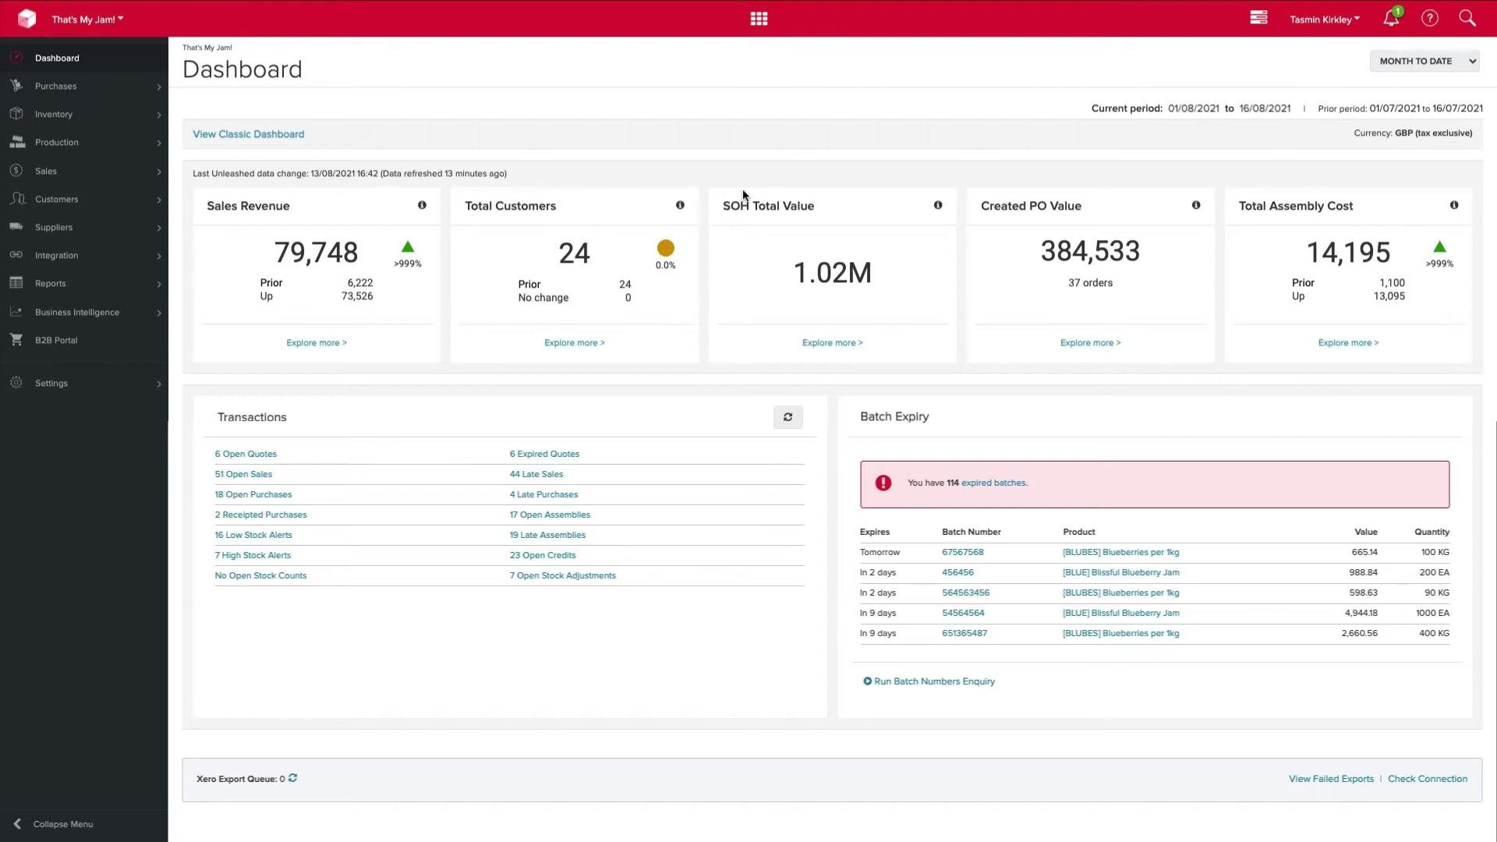
Go to View Sales Orders from the app-grid menu to see the Open orders list
left_click(760, 24)
left_click(686, 186)
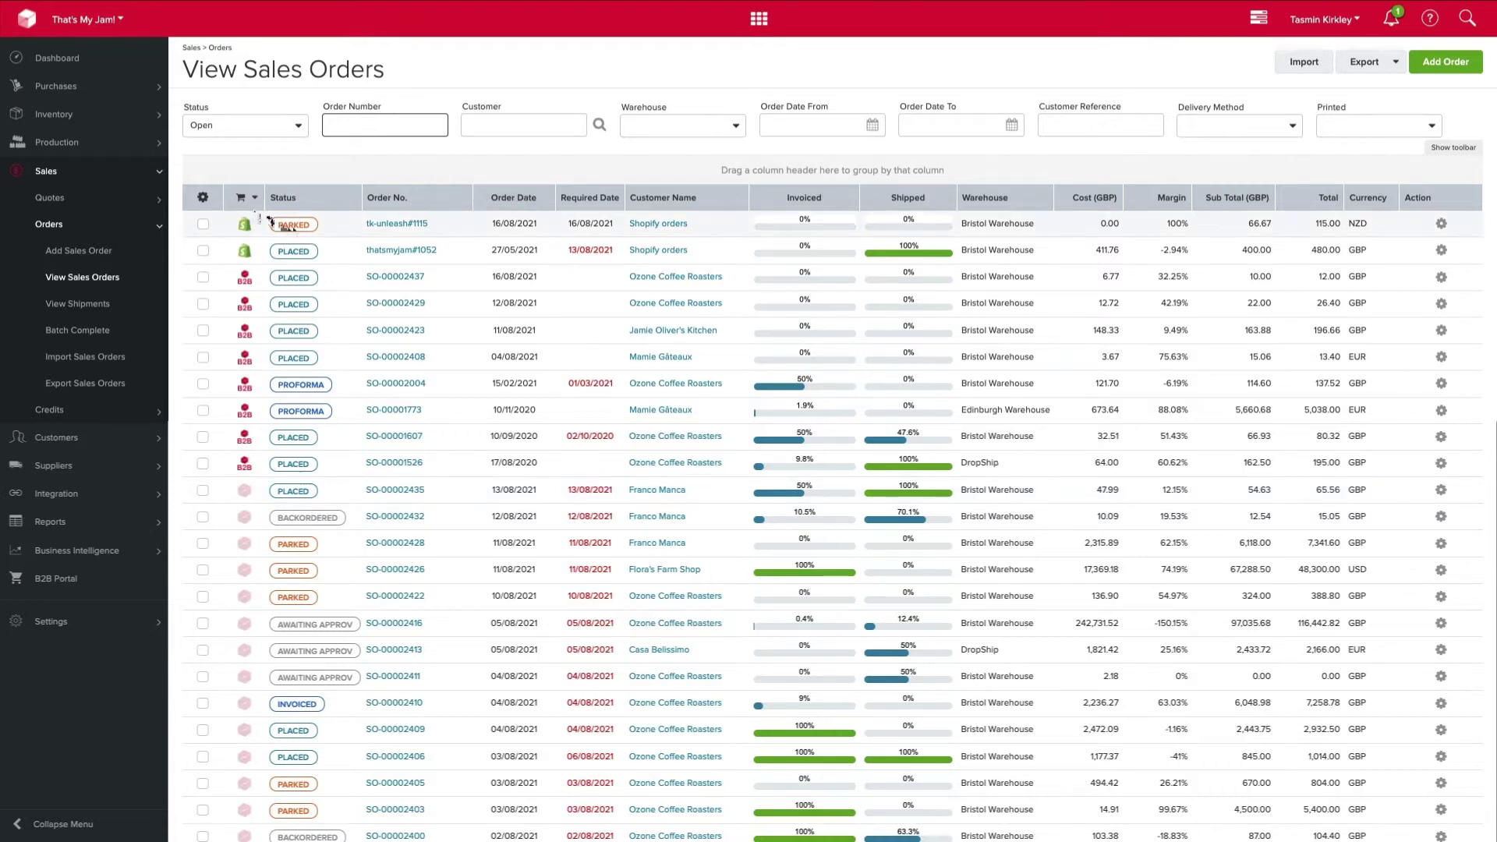
left_click_drag(244, 203, 243, 170)
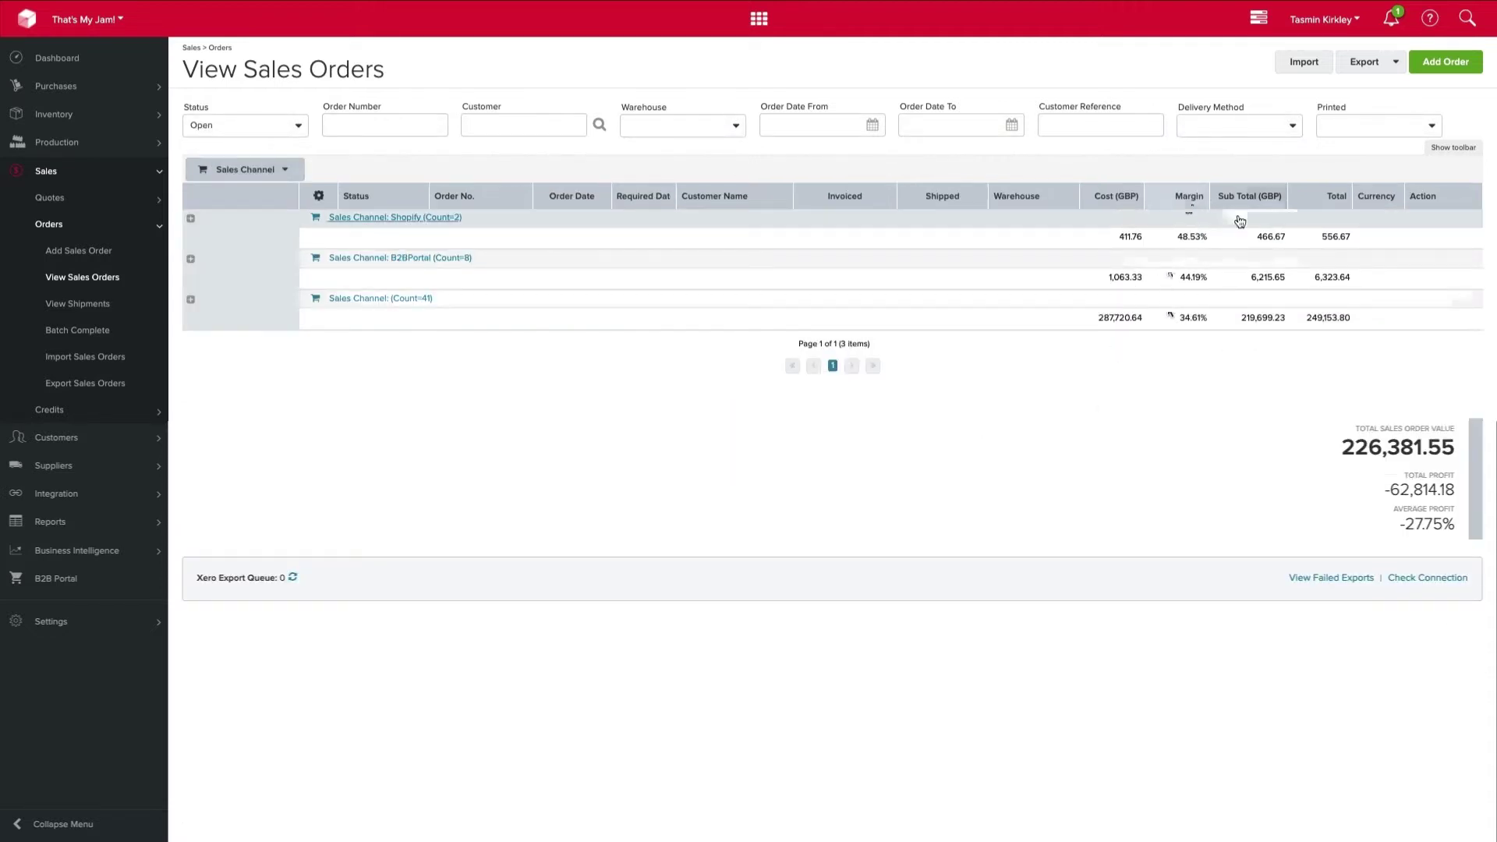
left_click(193, 220)
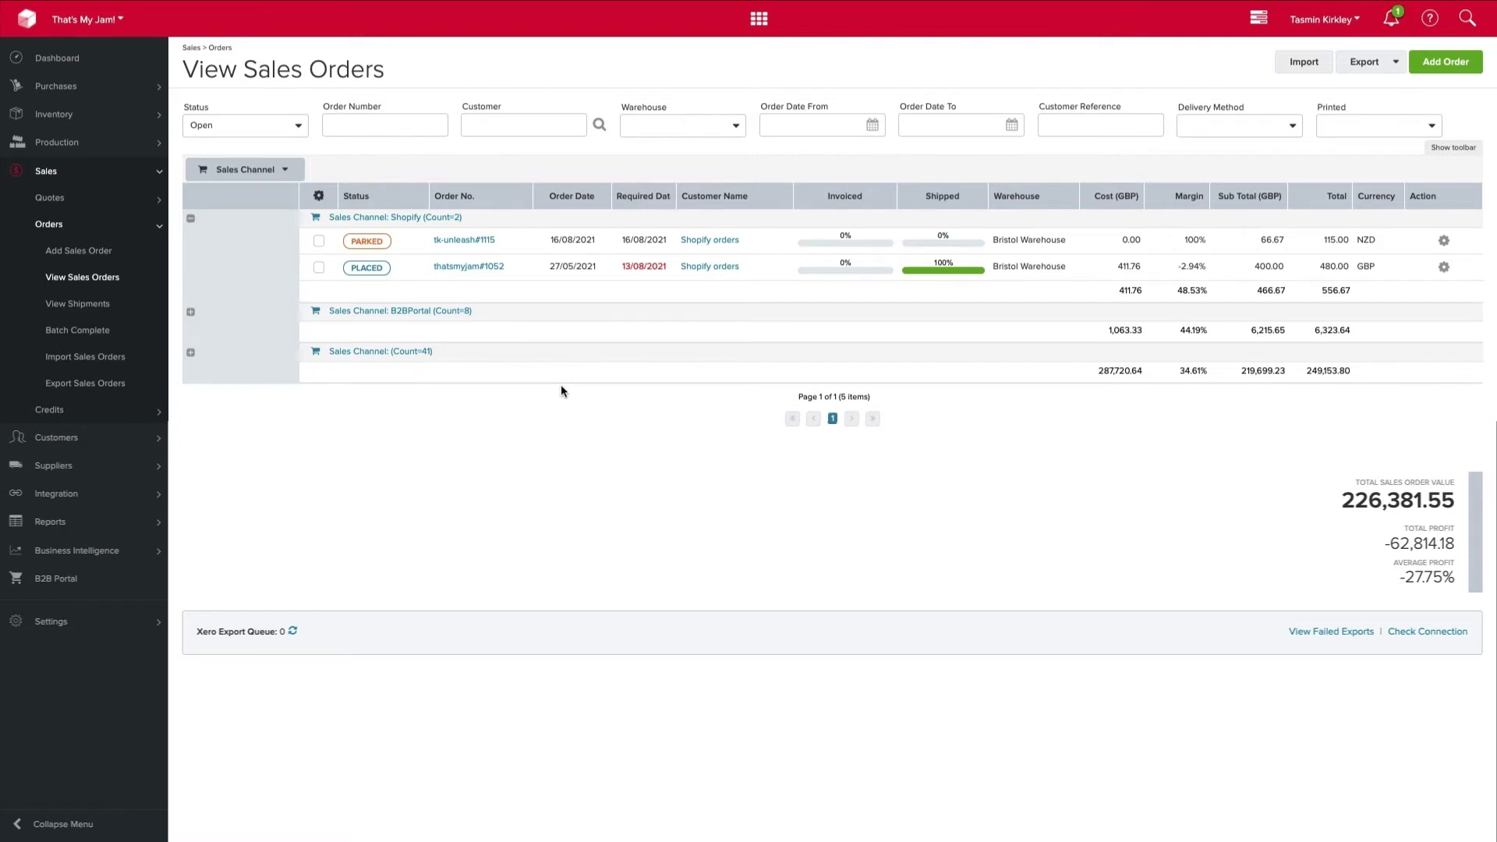
left_click_drag(229, 169, 349, 192)
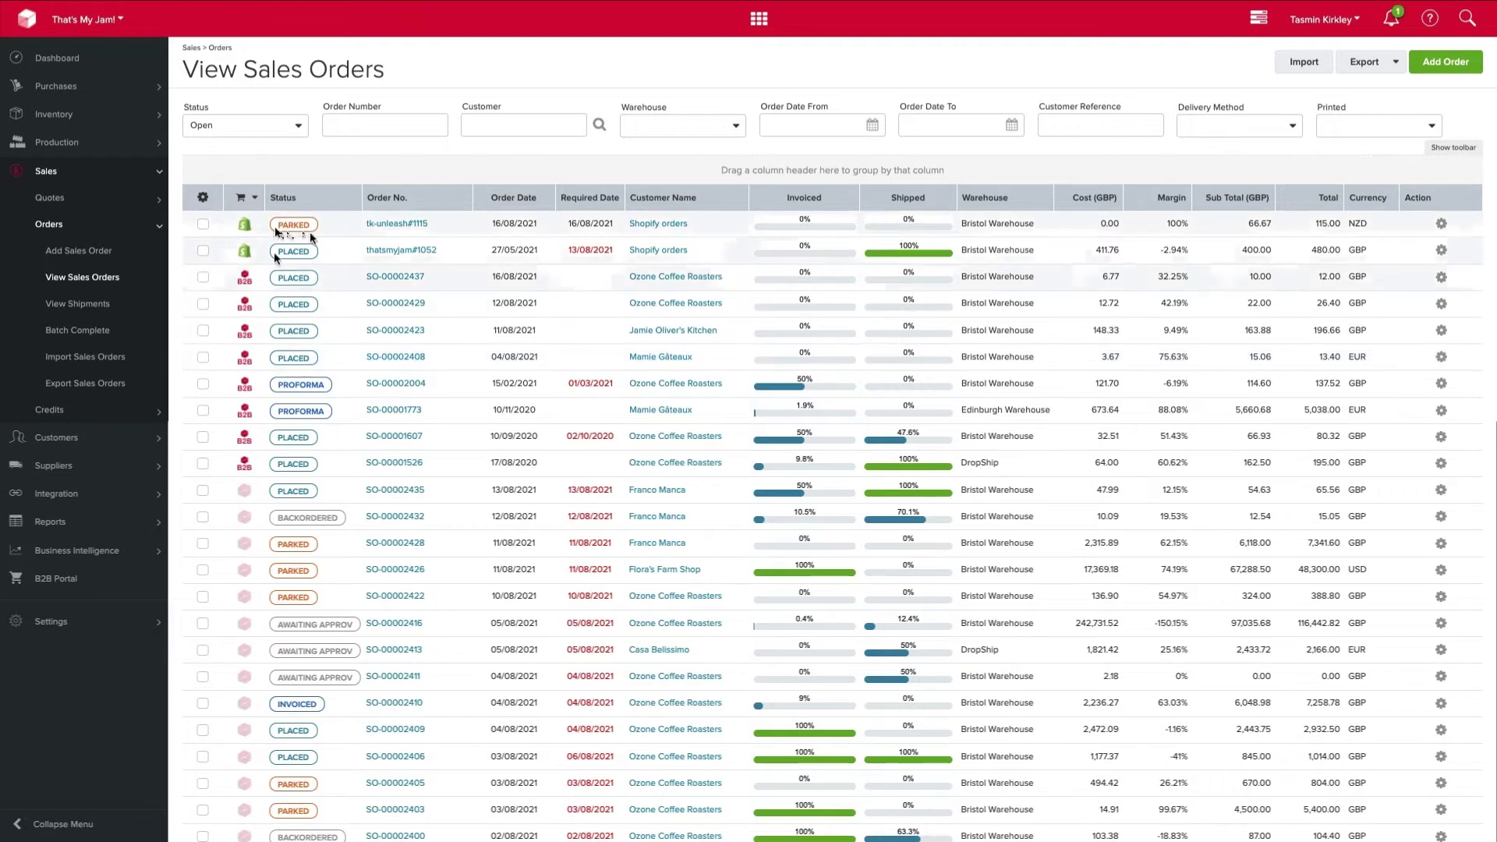
Open parked order tk-unleash#1115 and review its Shopify Product line and 76.67 GBP total
left_click(412, 232)
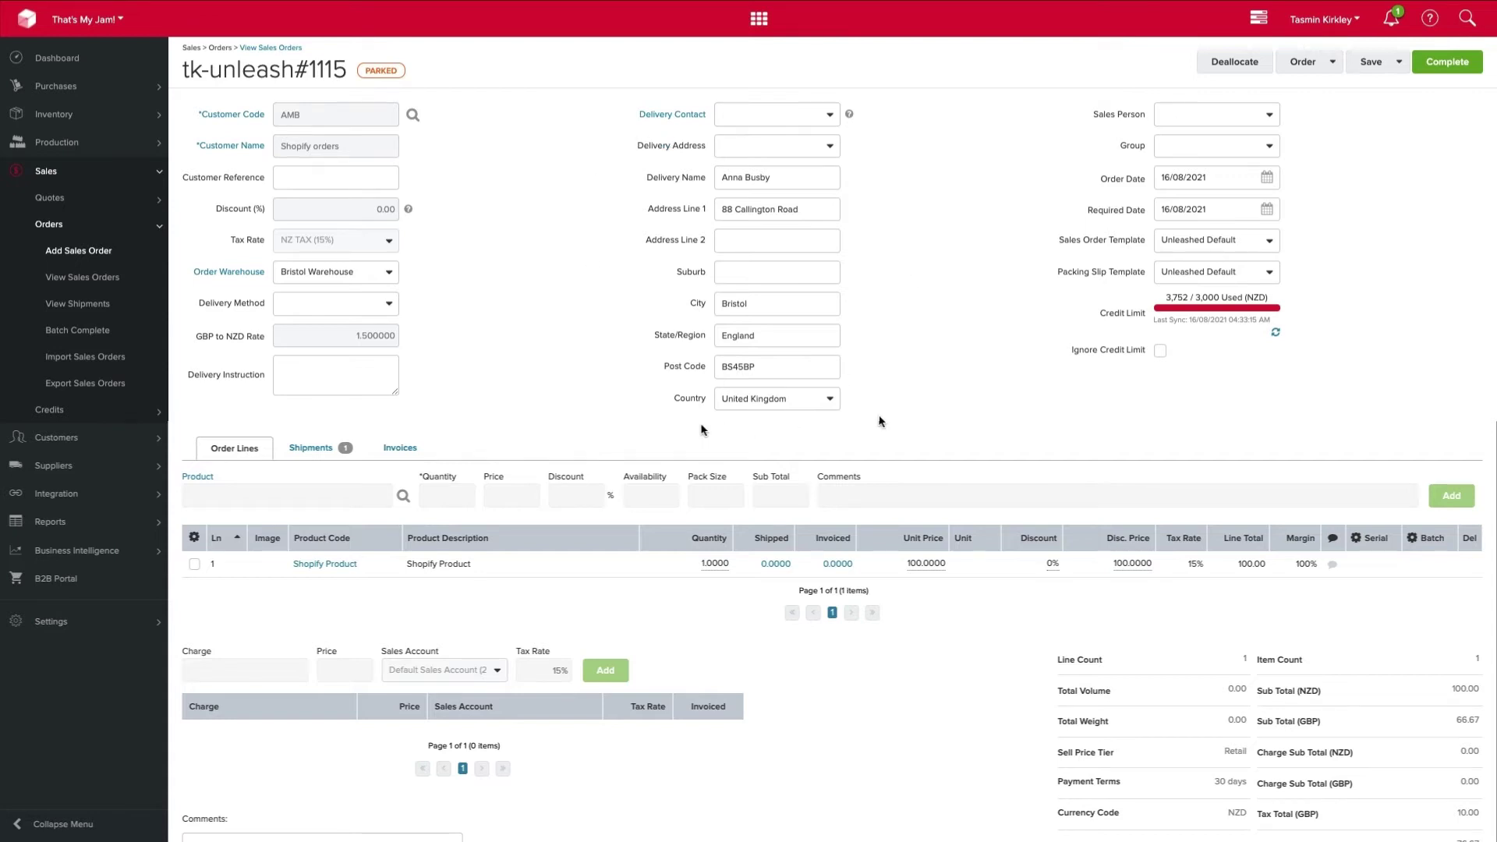
scroll(878, 418, "down", 3)
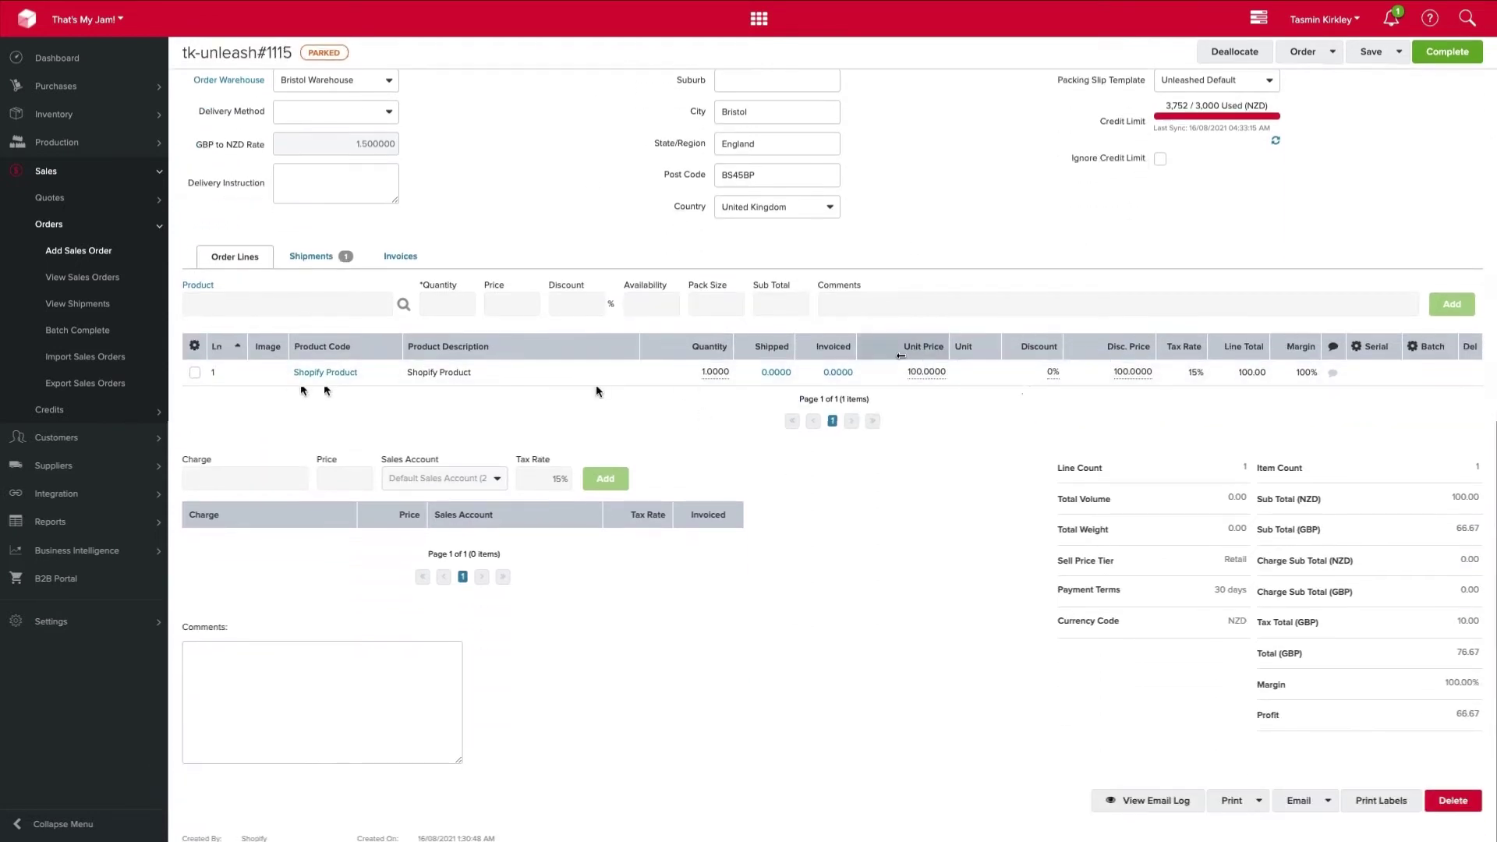
scroll(1049, 513, "down", 2)
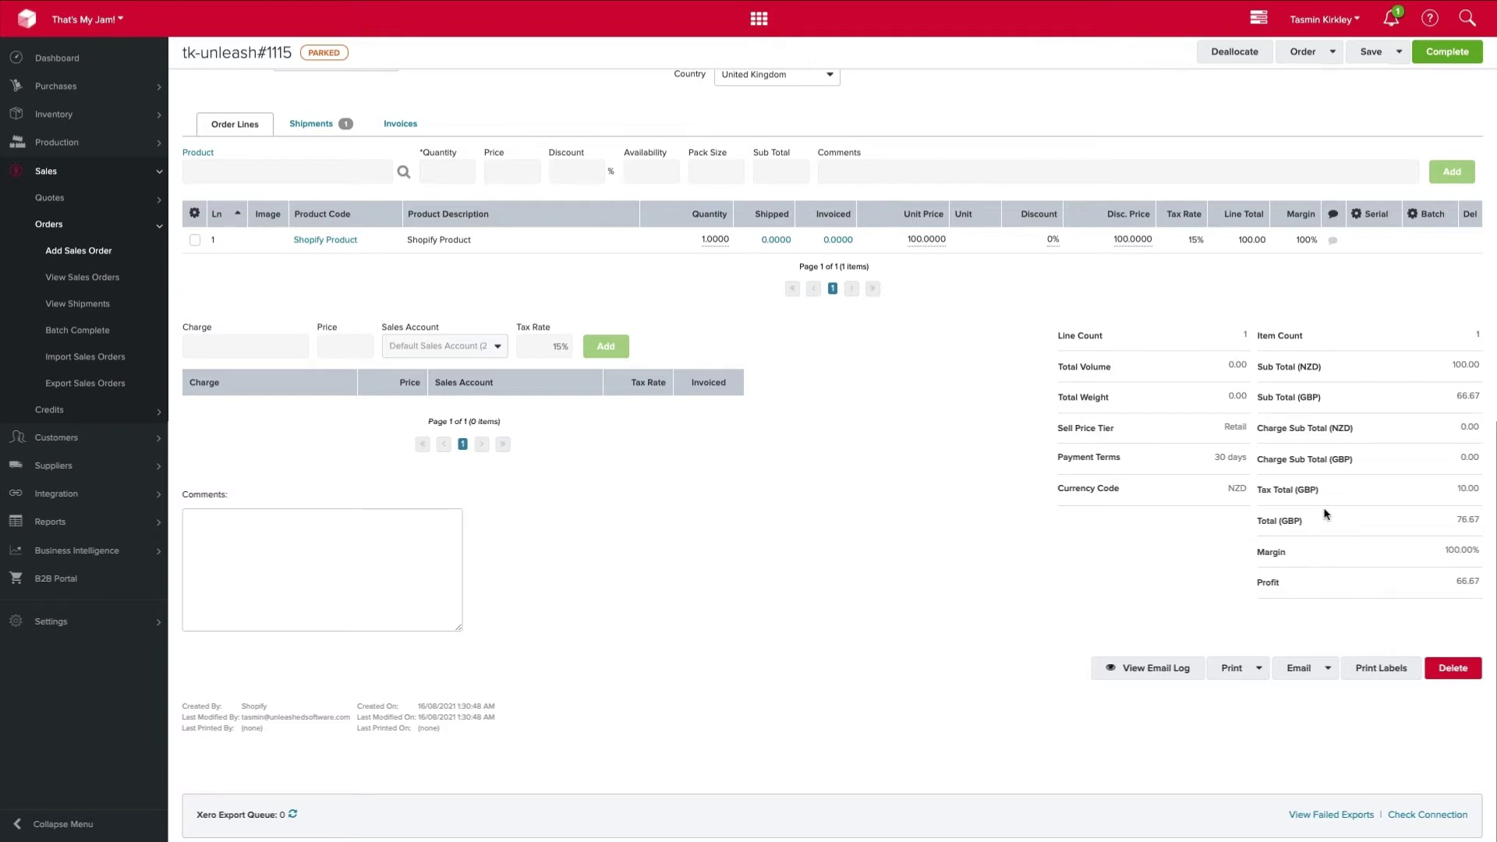
scroll(1325, 512, "up", 2)
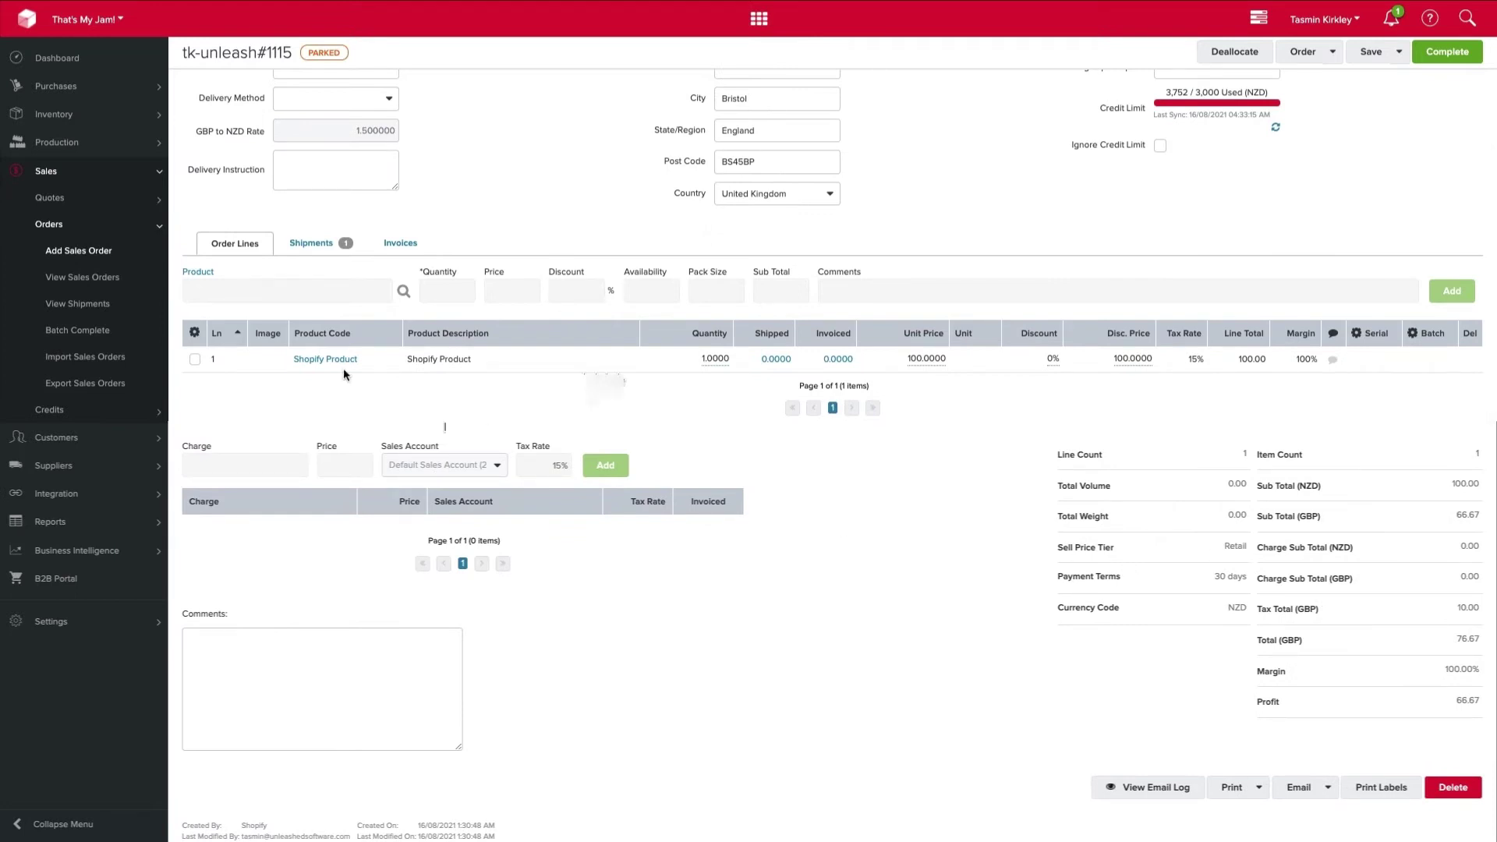
Return to the top of tk-unleash#1115 and show its Order actions dropdown
mouse_move(342, 364)
scroll(624, 246, "up", 3)
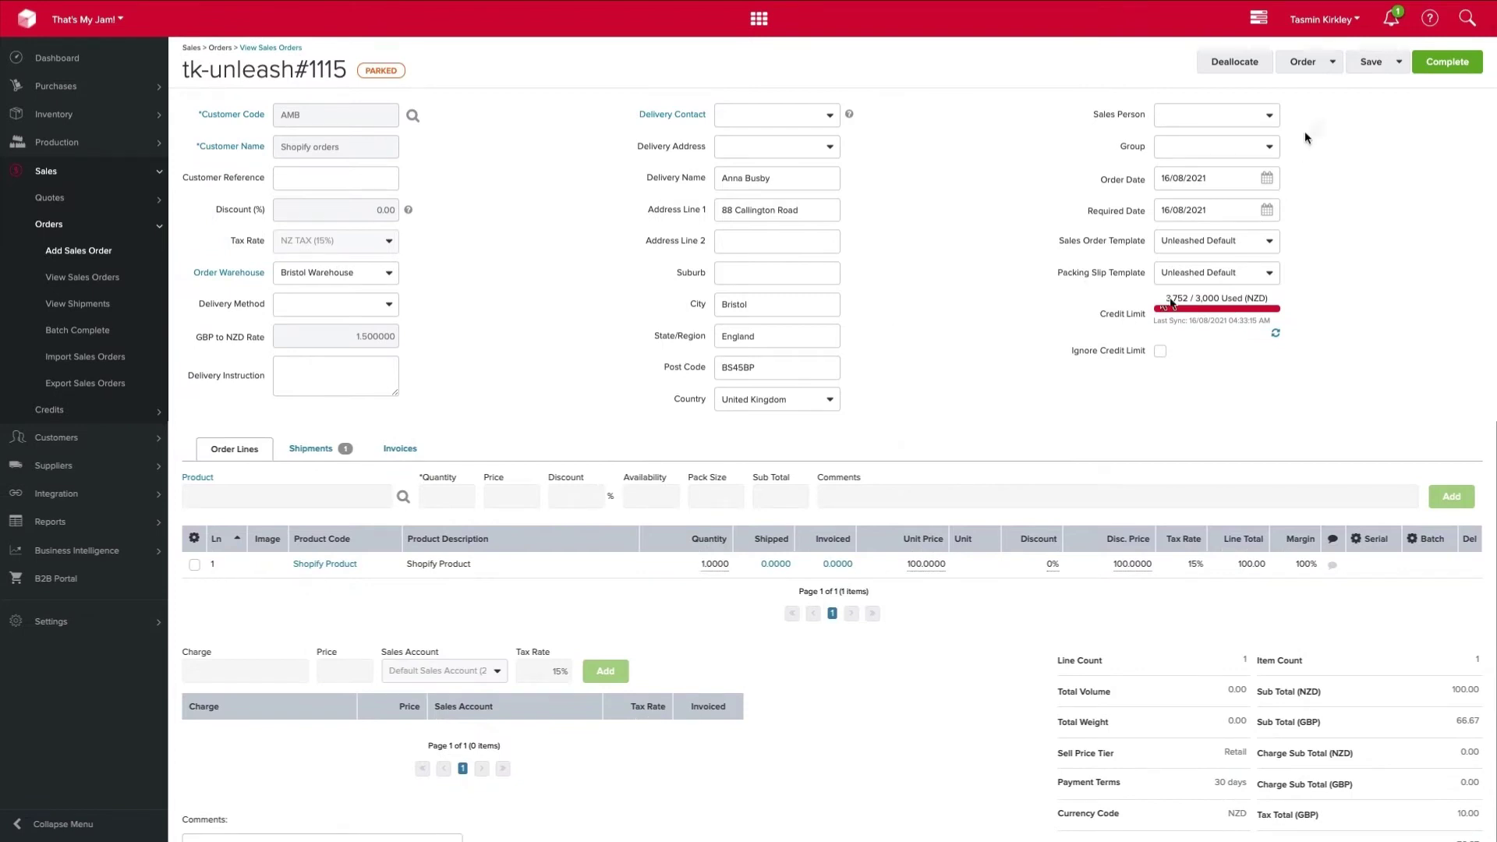
left_click(1333, 69)
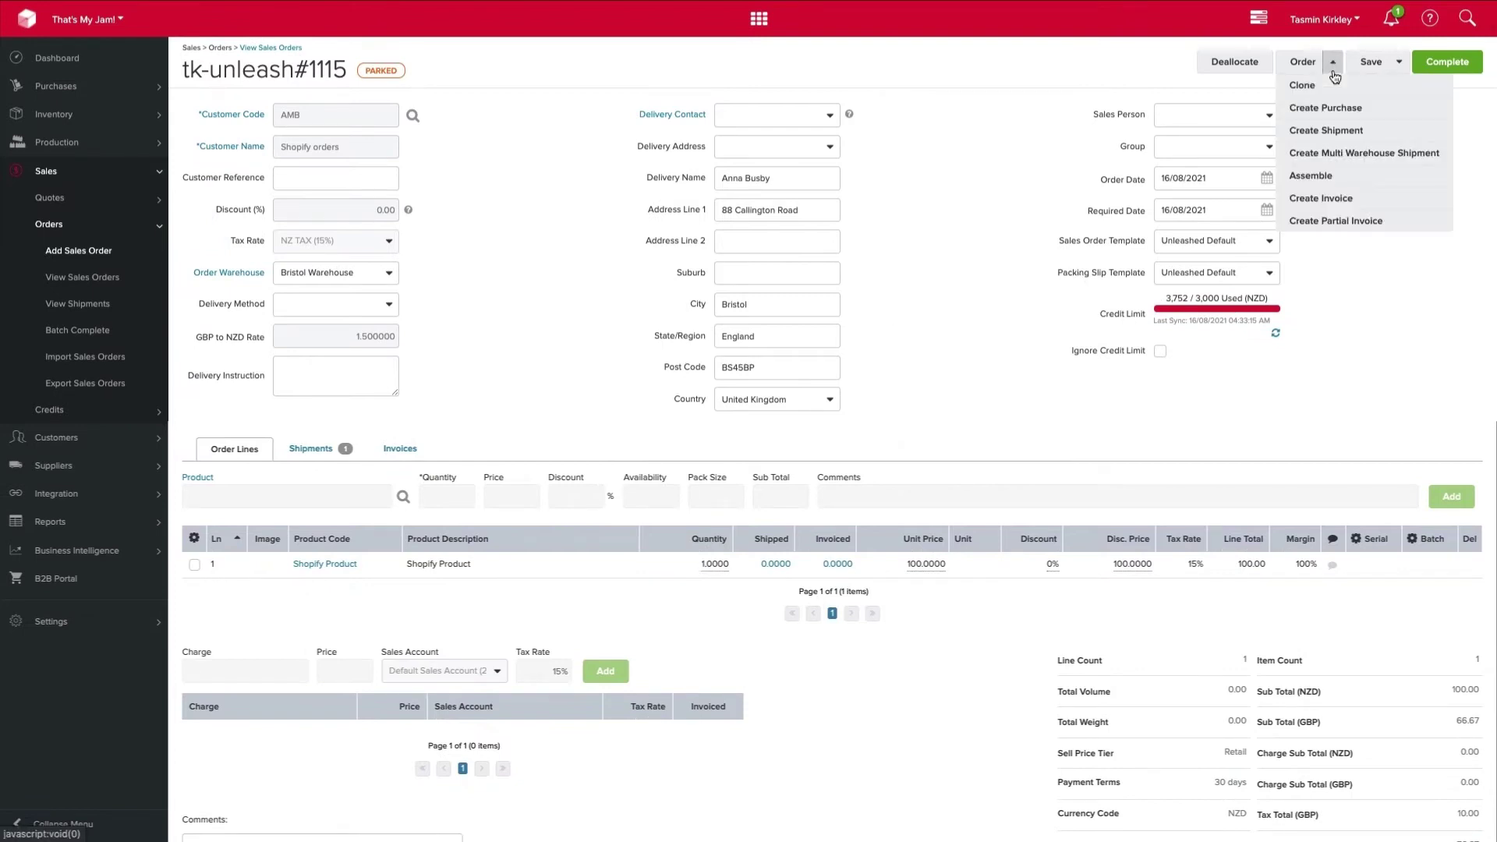
Create shipment SS-tk-unleash#1115, leaving Shipping Company, Tracking Number and Dispatch Date empty
left_click(1344, 133)
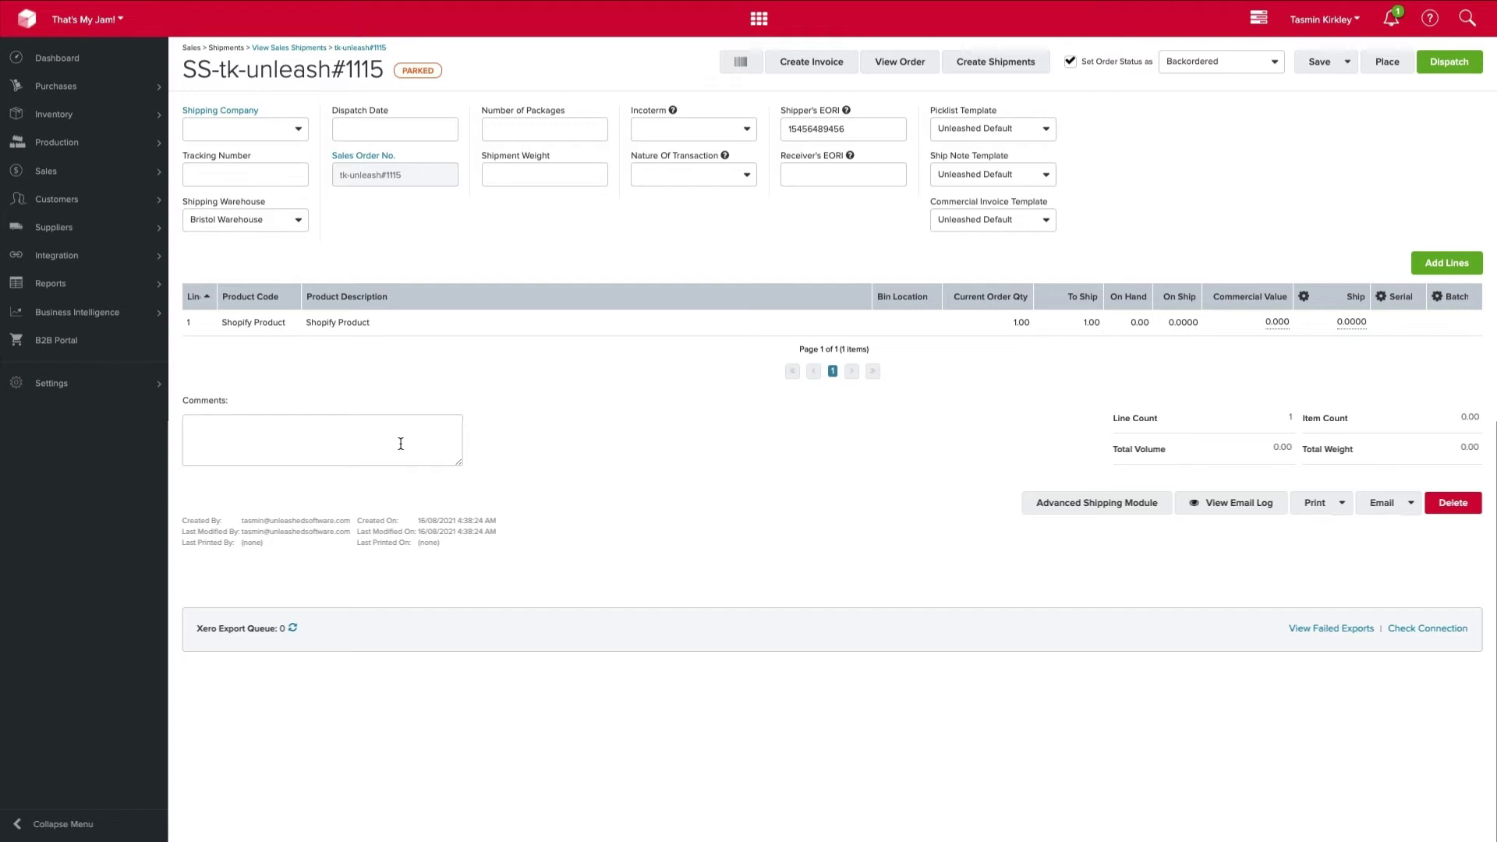
left_click(267, 127)
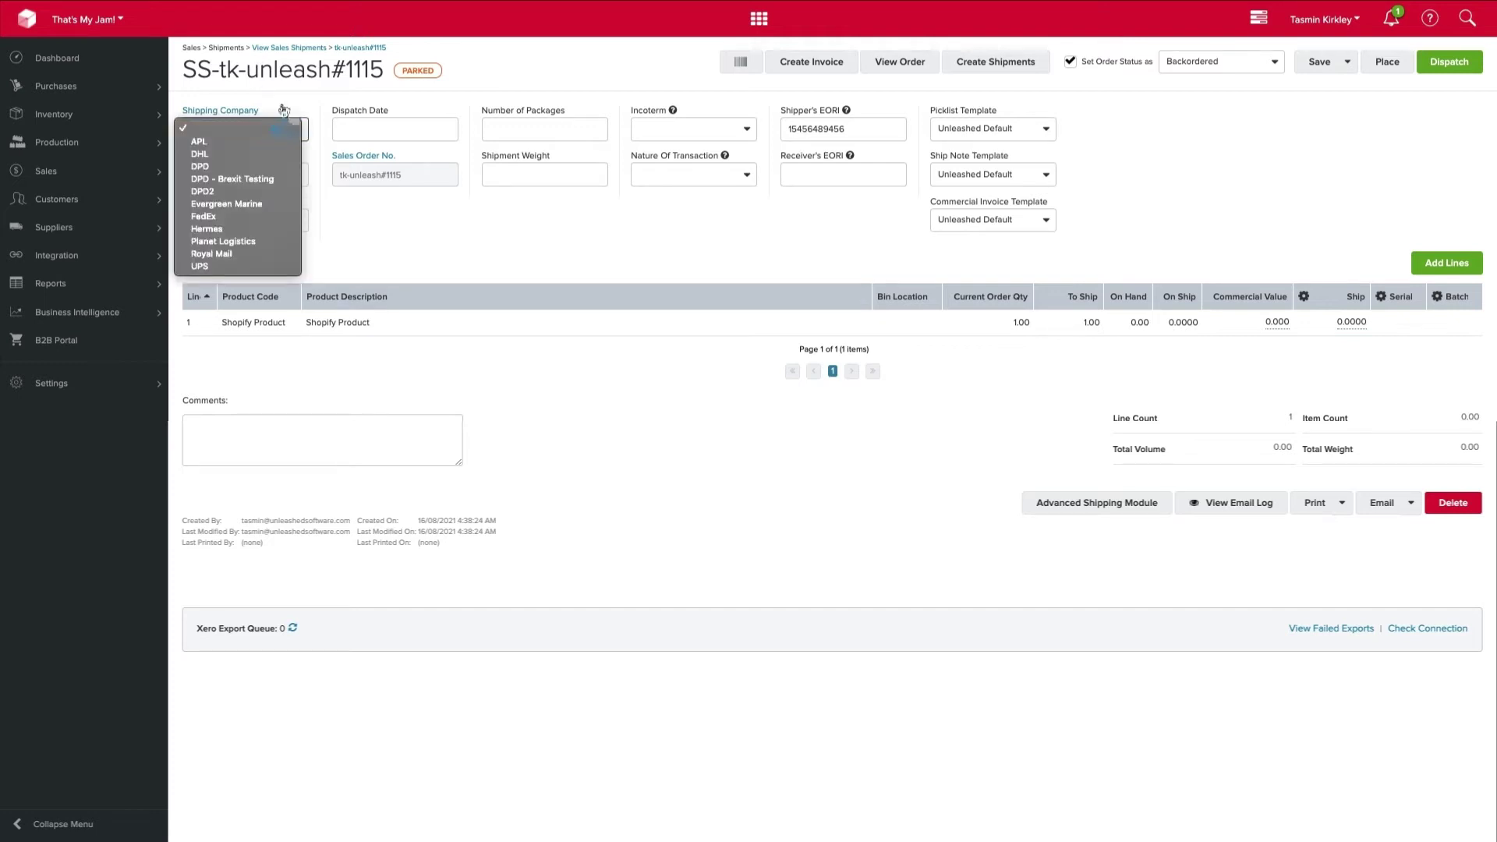
left_click(266, 127)
left_click(279, 171)
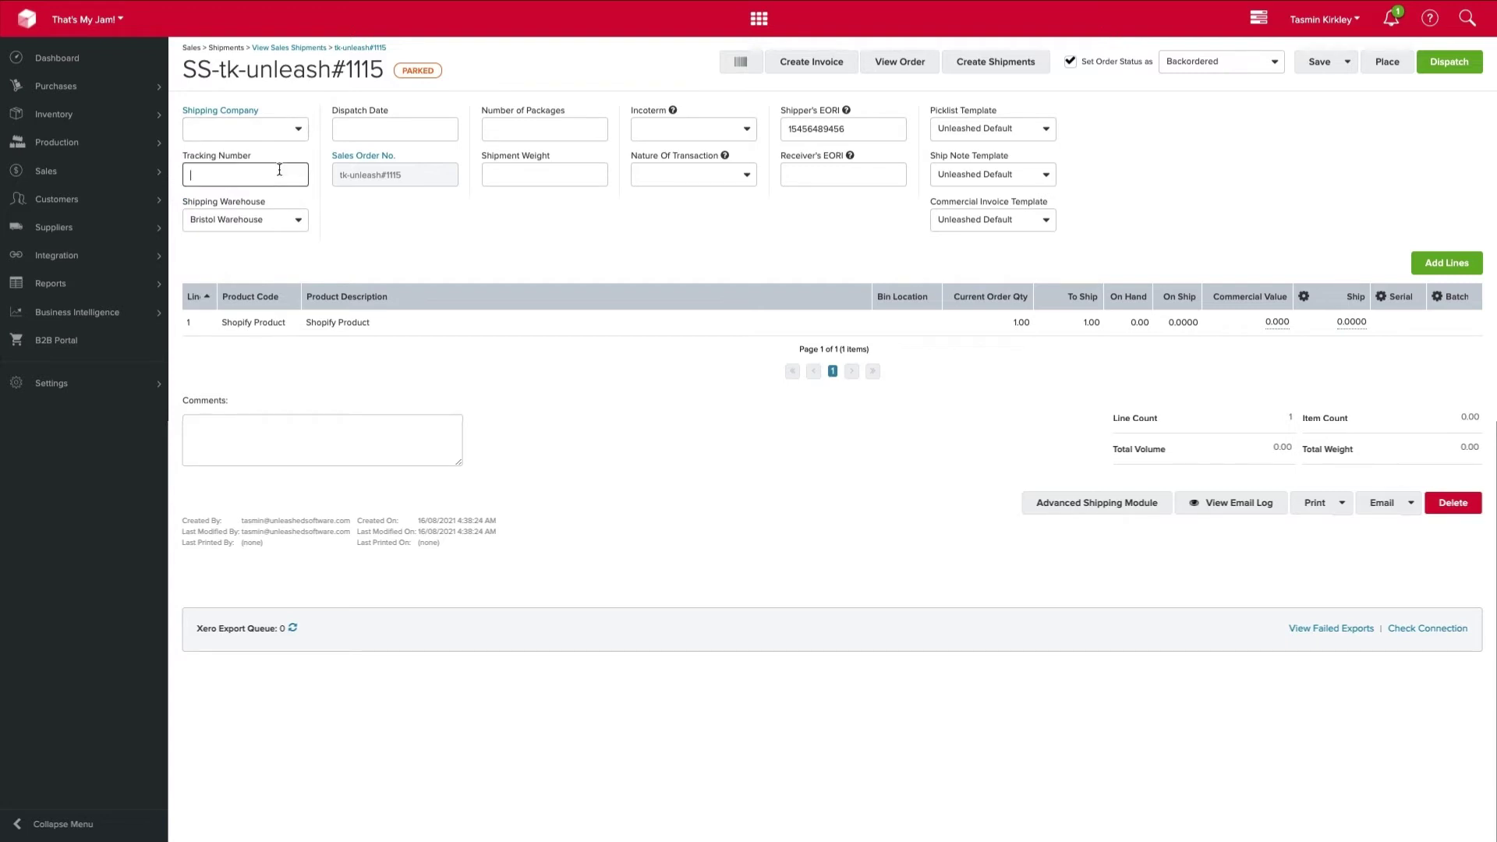
left_click(410, 131)
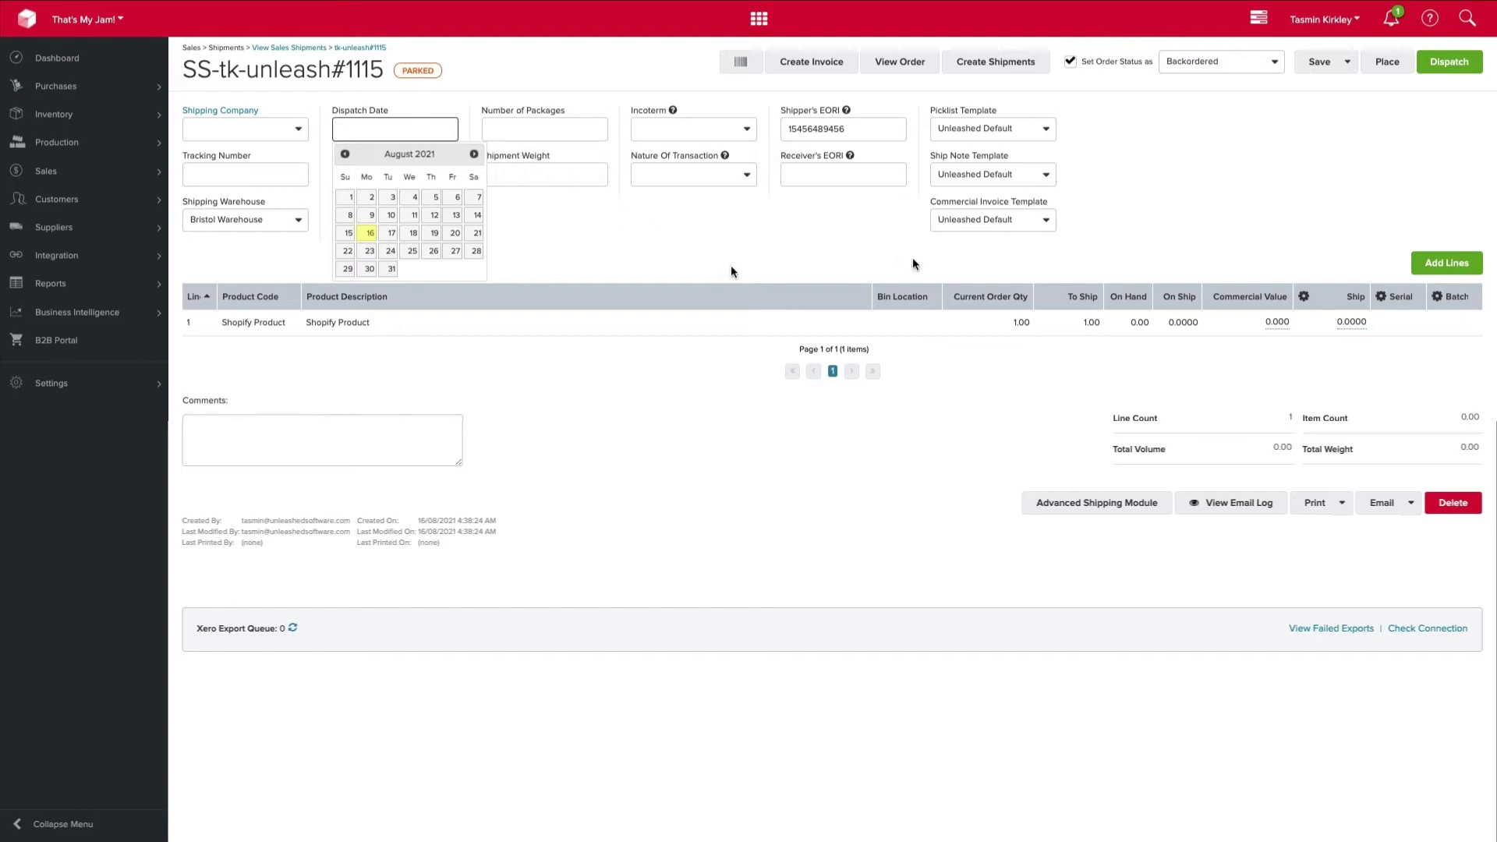
left_click(1167, 174)
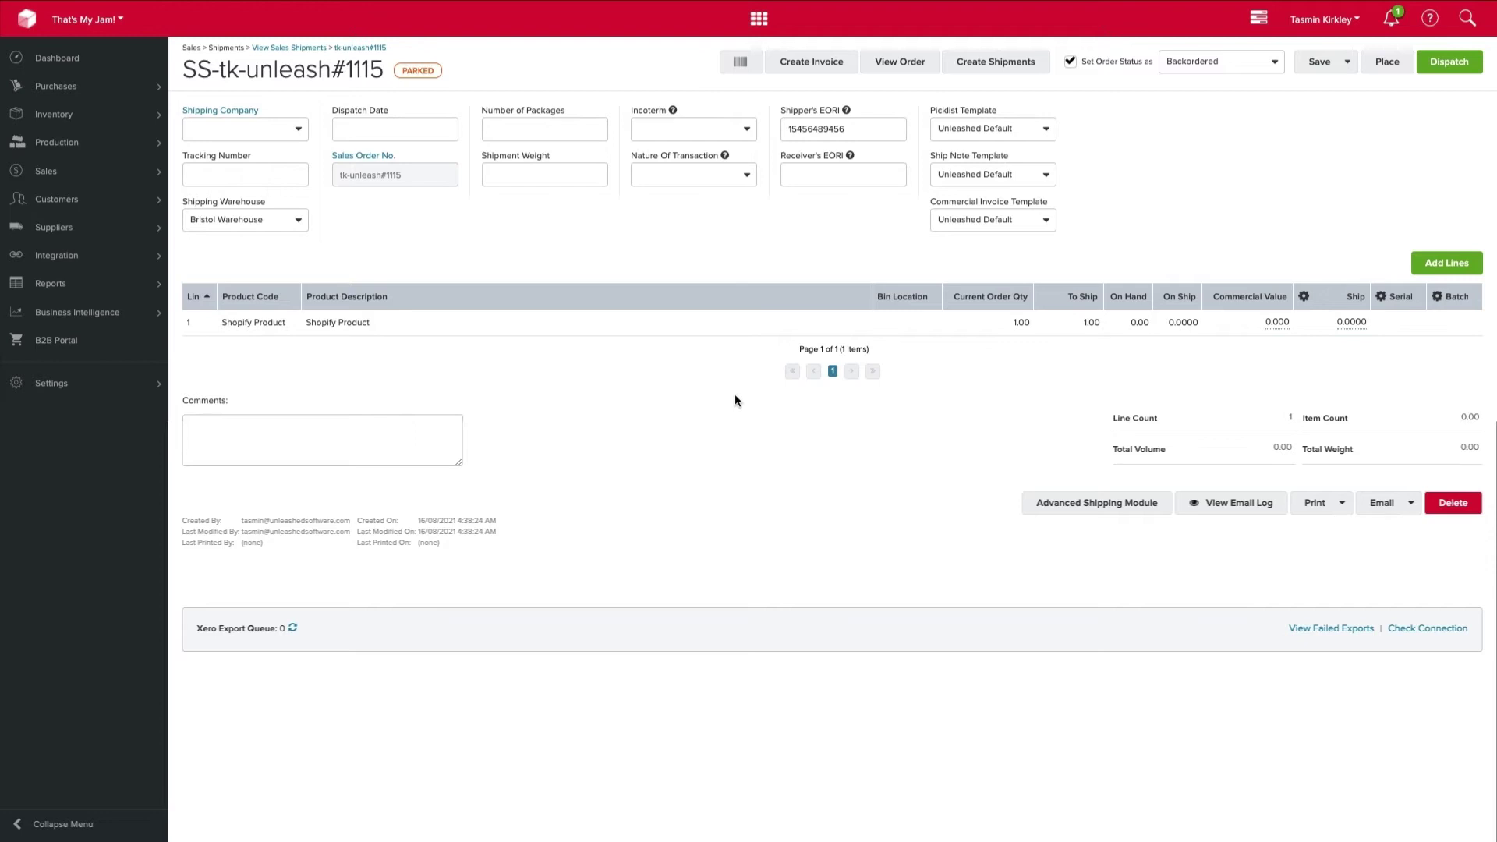
left_click(1345, 324)
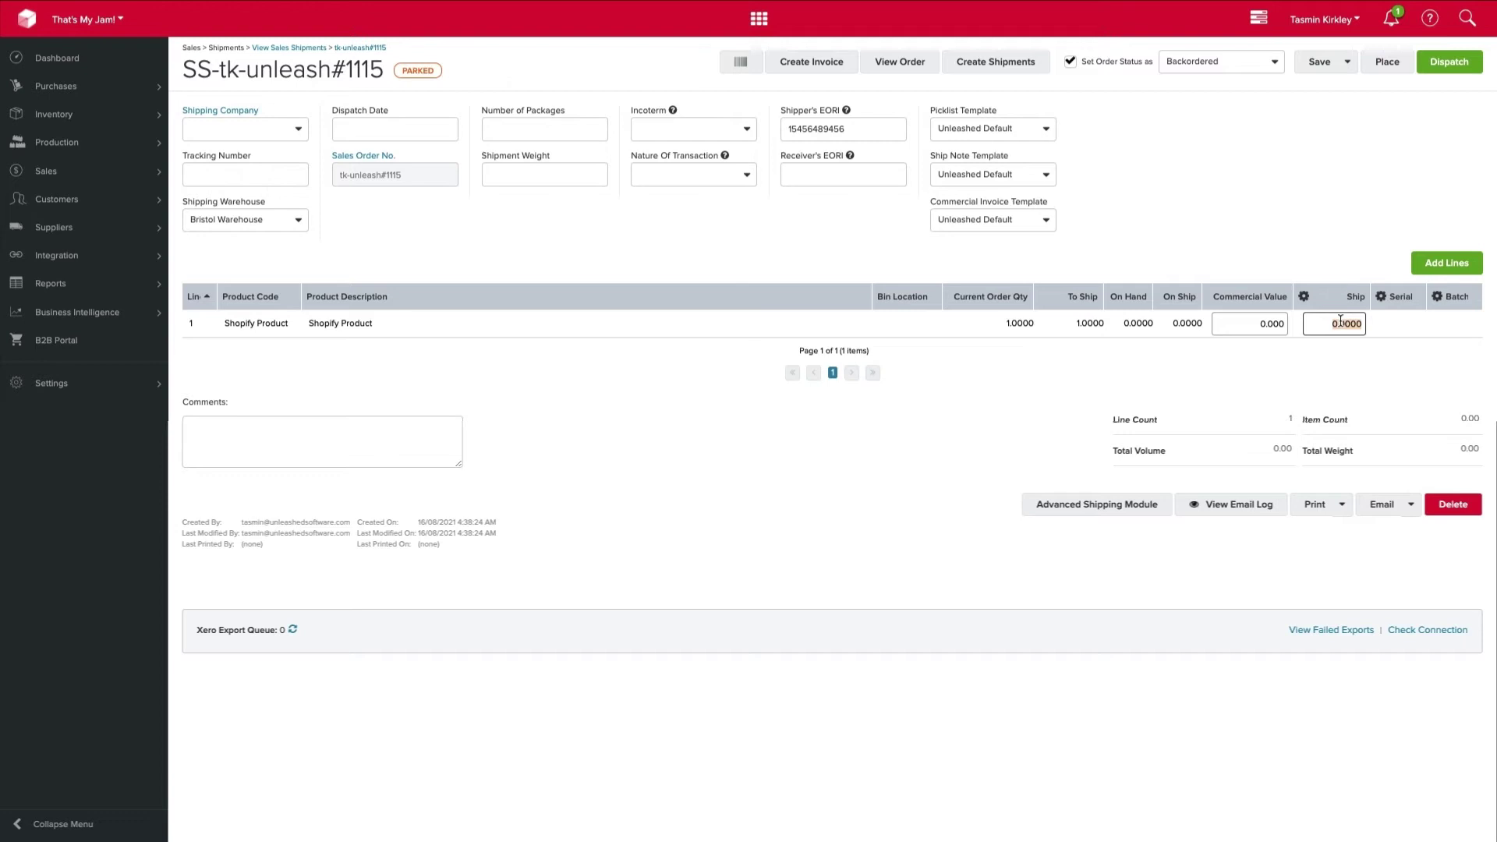
left_click(1373, 356)
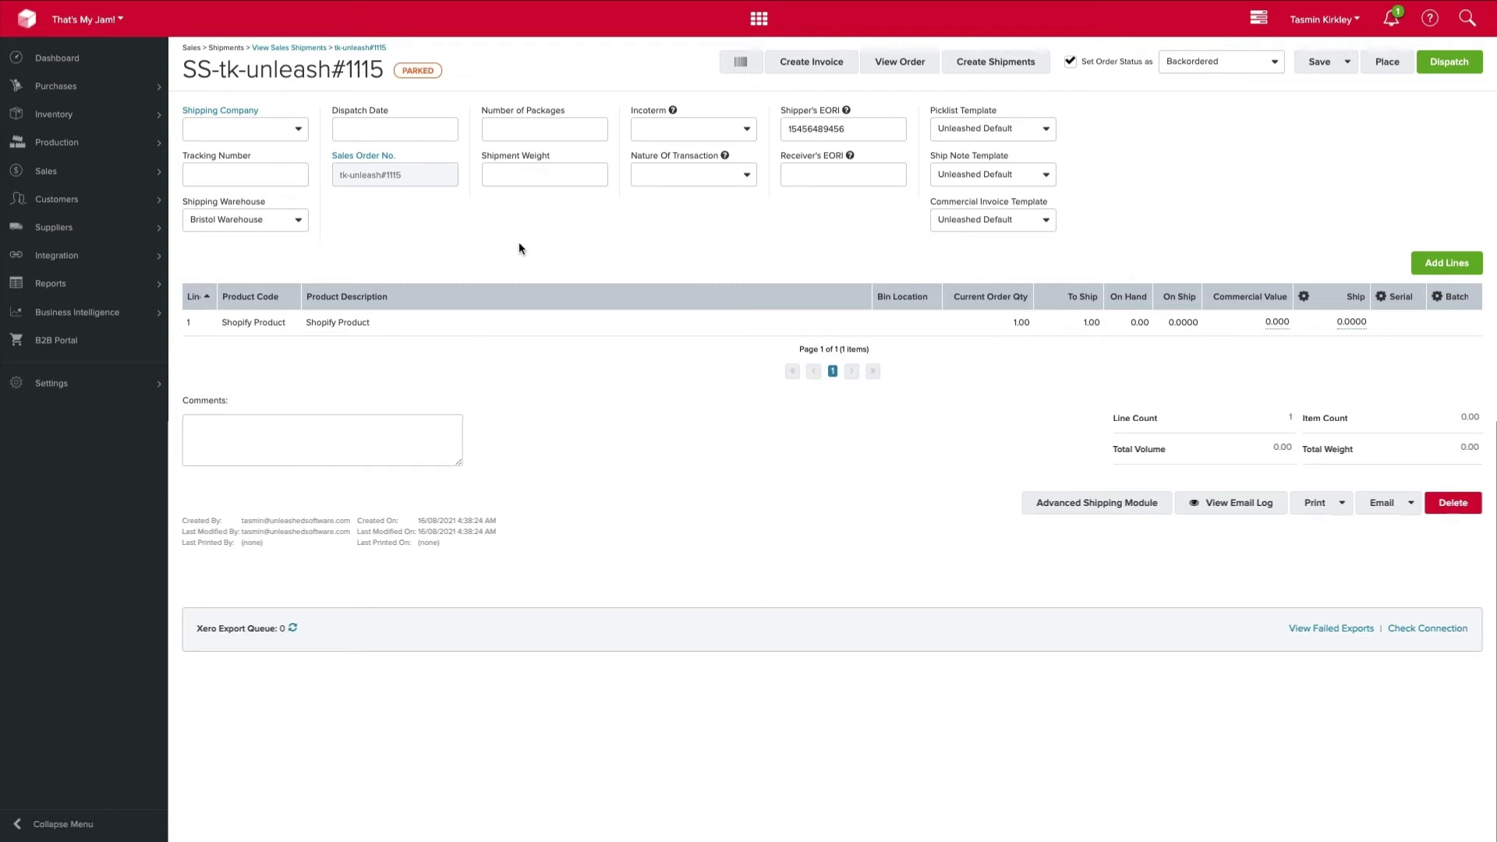
Open View Shipments under Sales > Orders in the sidebar
left_click(69, 173)
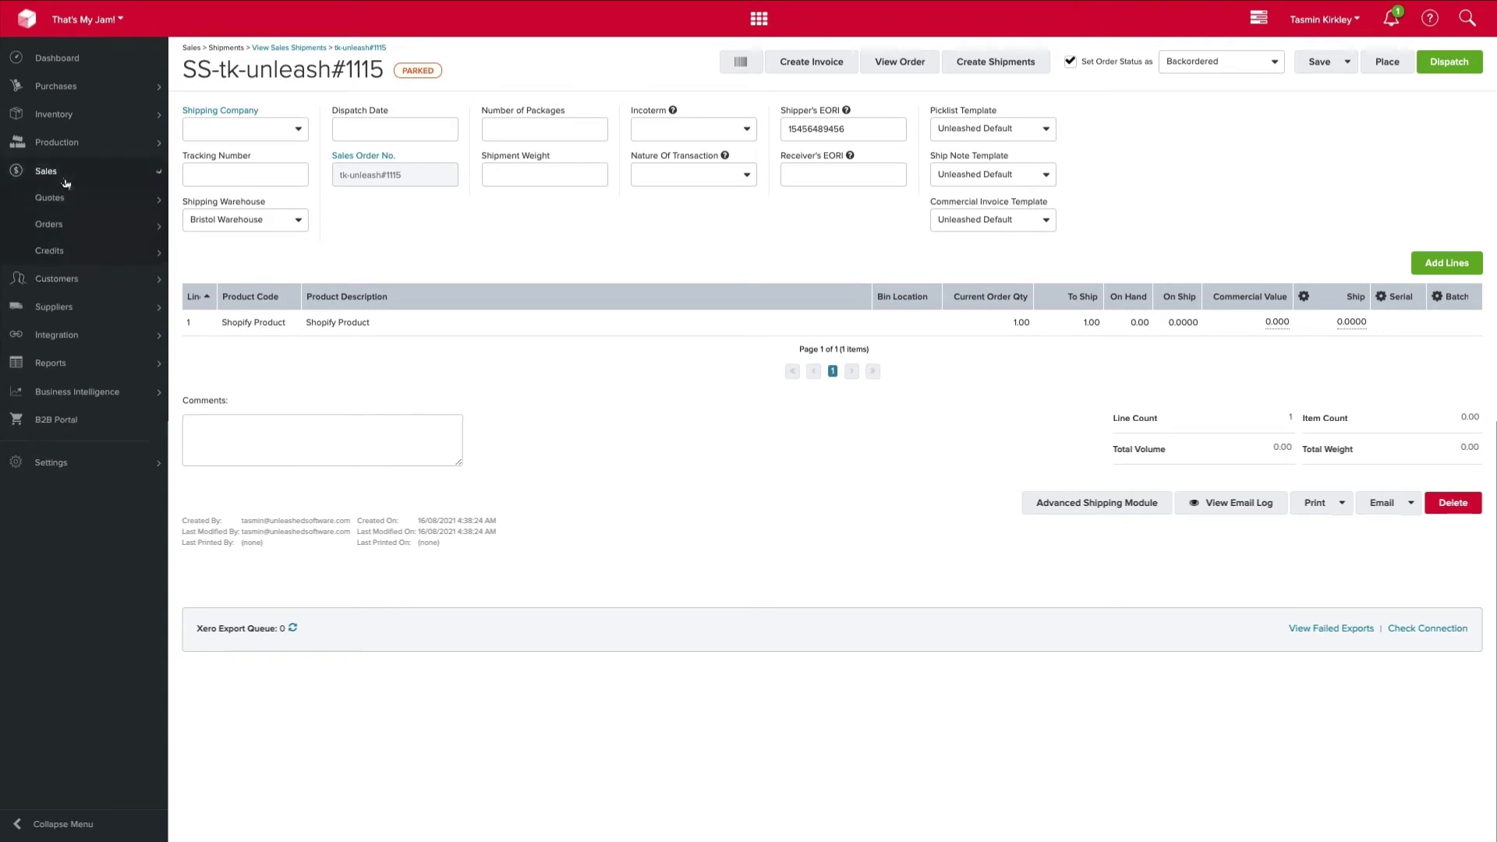
left_click(50, 225)
left_click(78, 304)
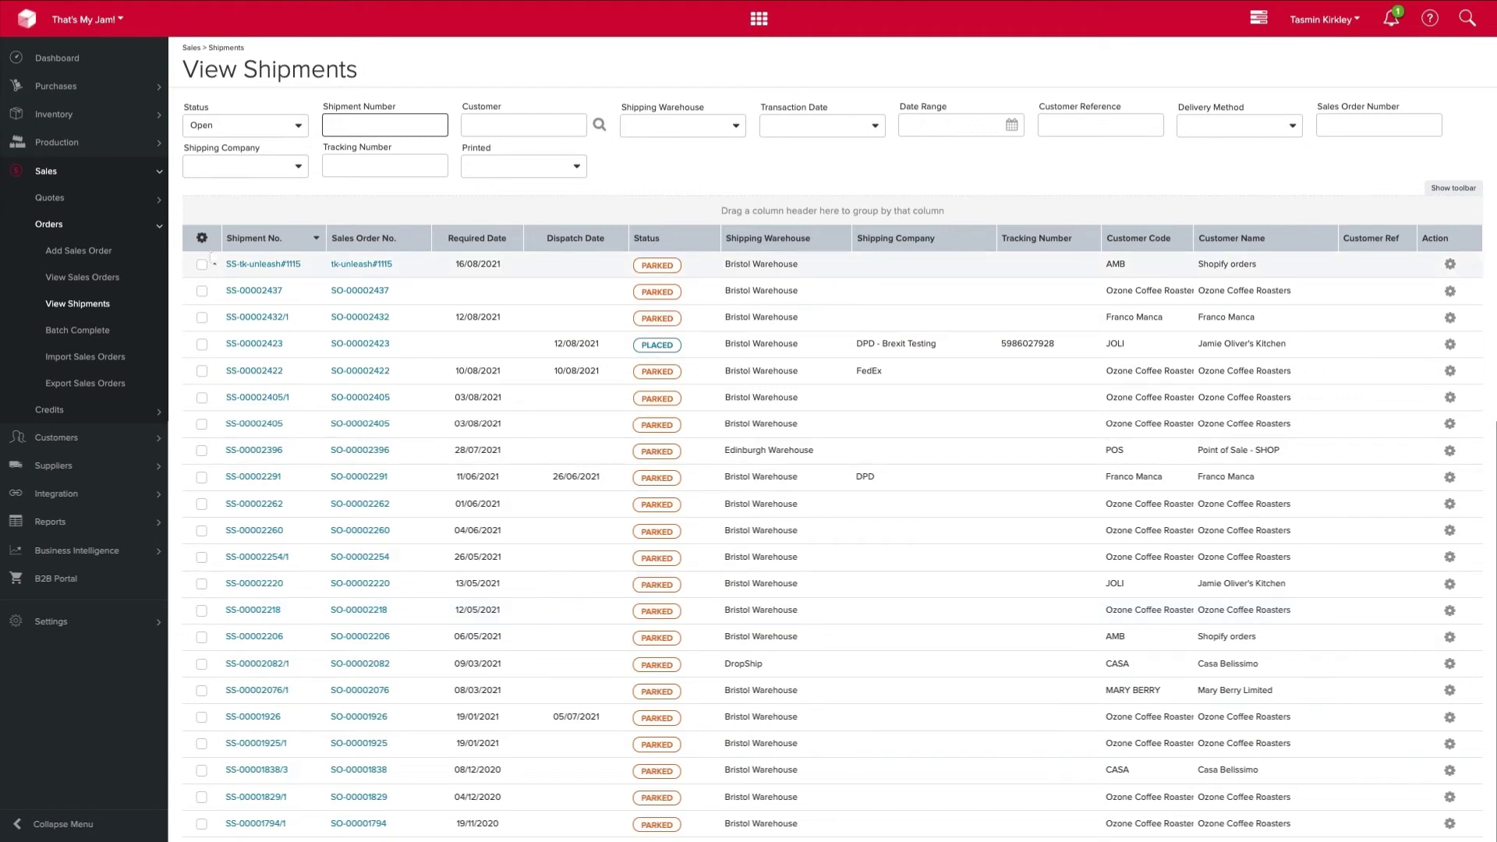
Select shipments SS-00002437, SS-00002423 and SS-00002422 to view bulk actions, then deselect them
left_click(202, 290)
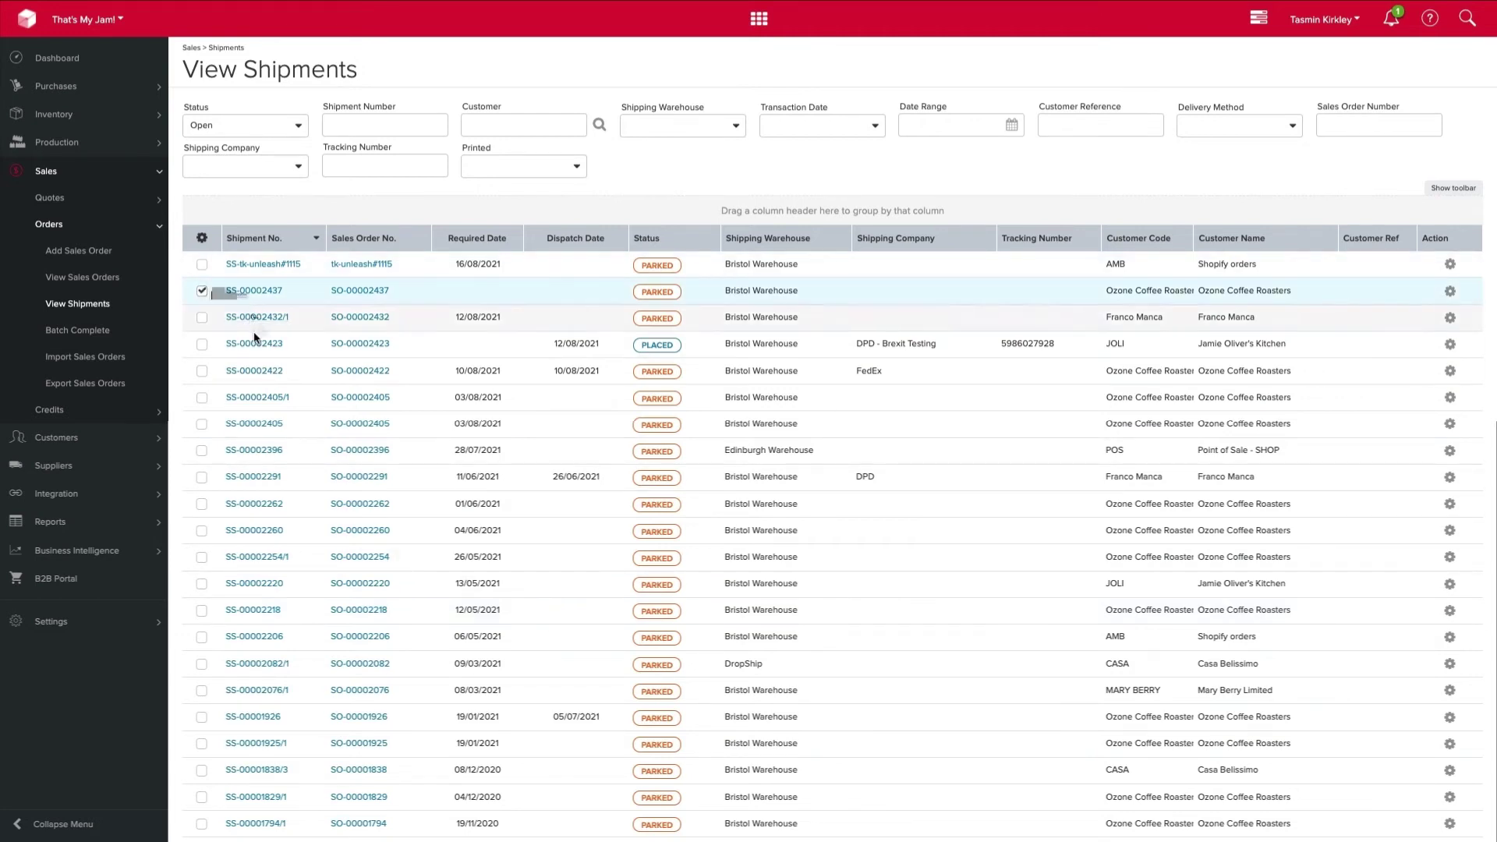
left_click(202, 344)
left_click(202, 371)
left_click(202, 238)
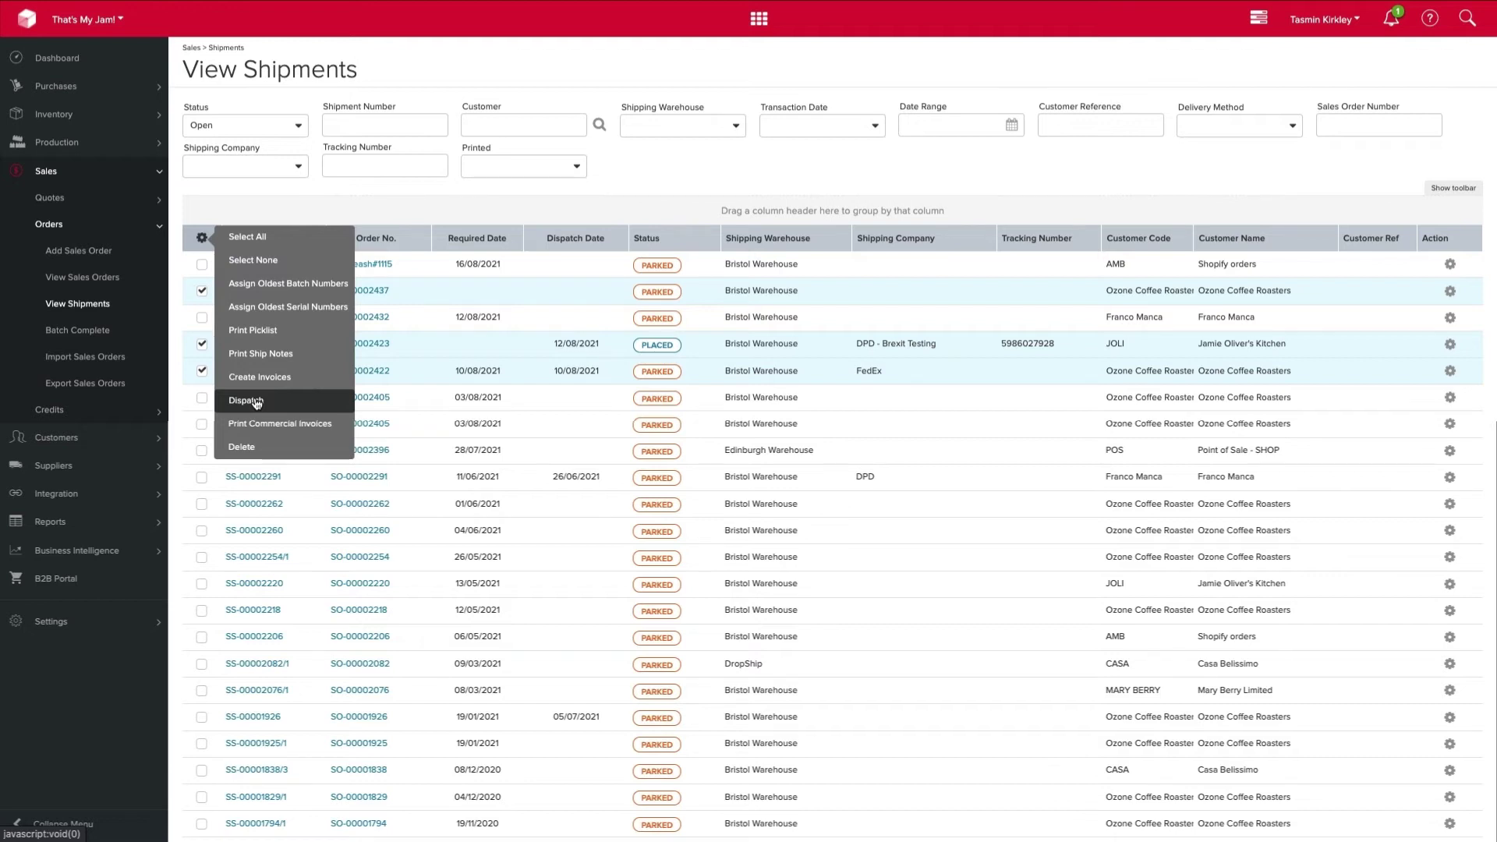
left_click(201, 371)
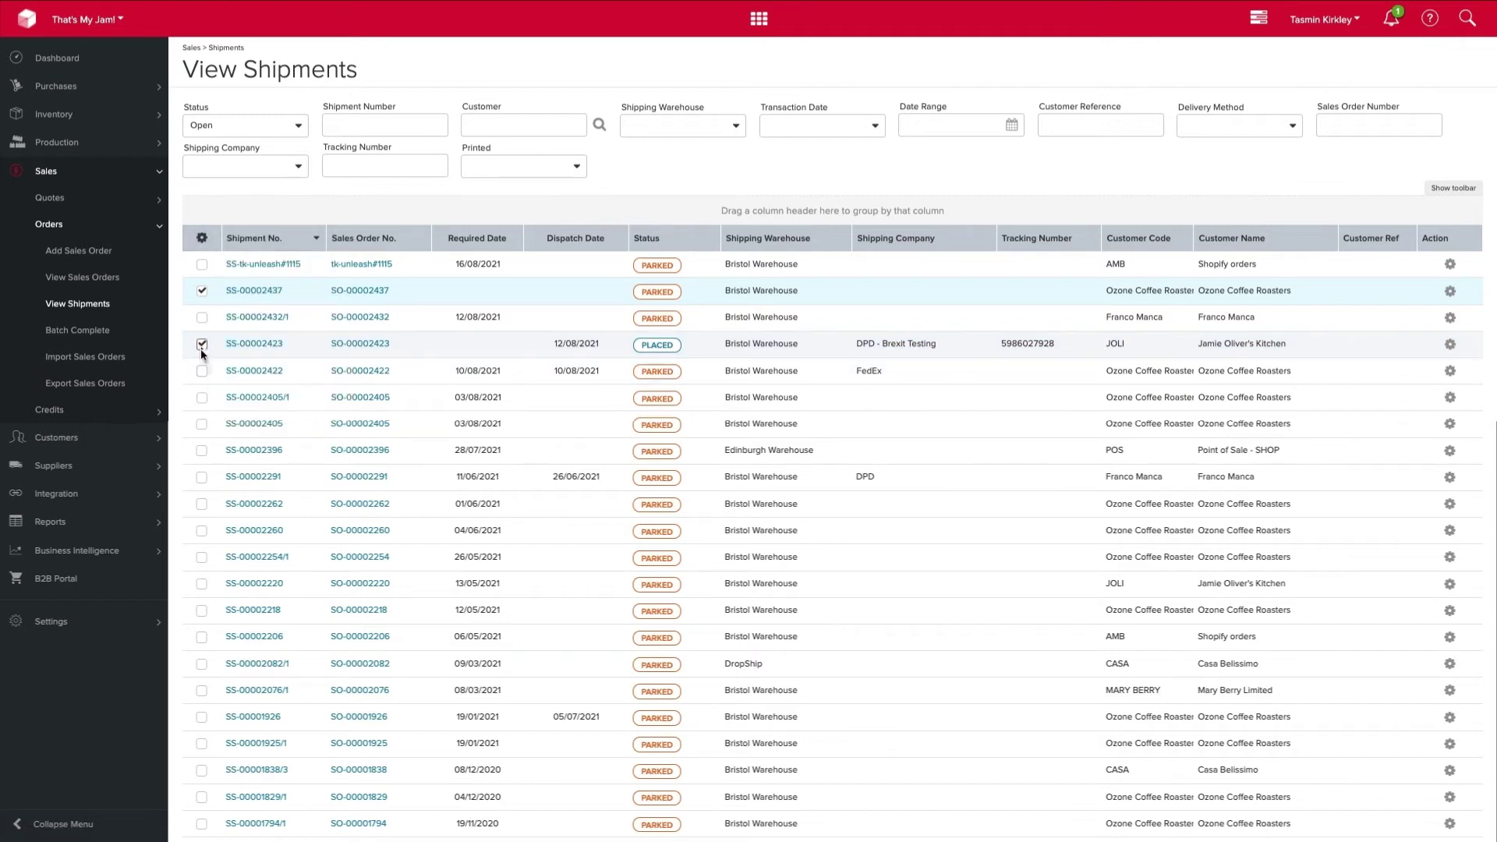
left_click(201, 345)
left_click(200, 290)
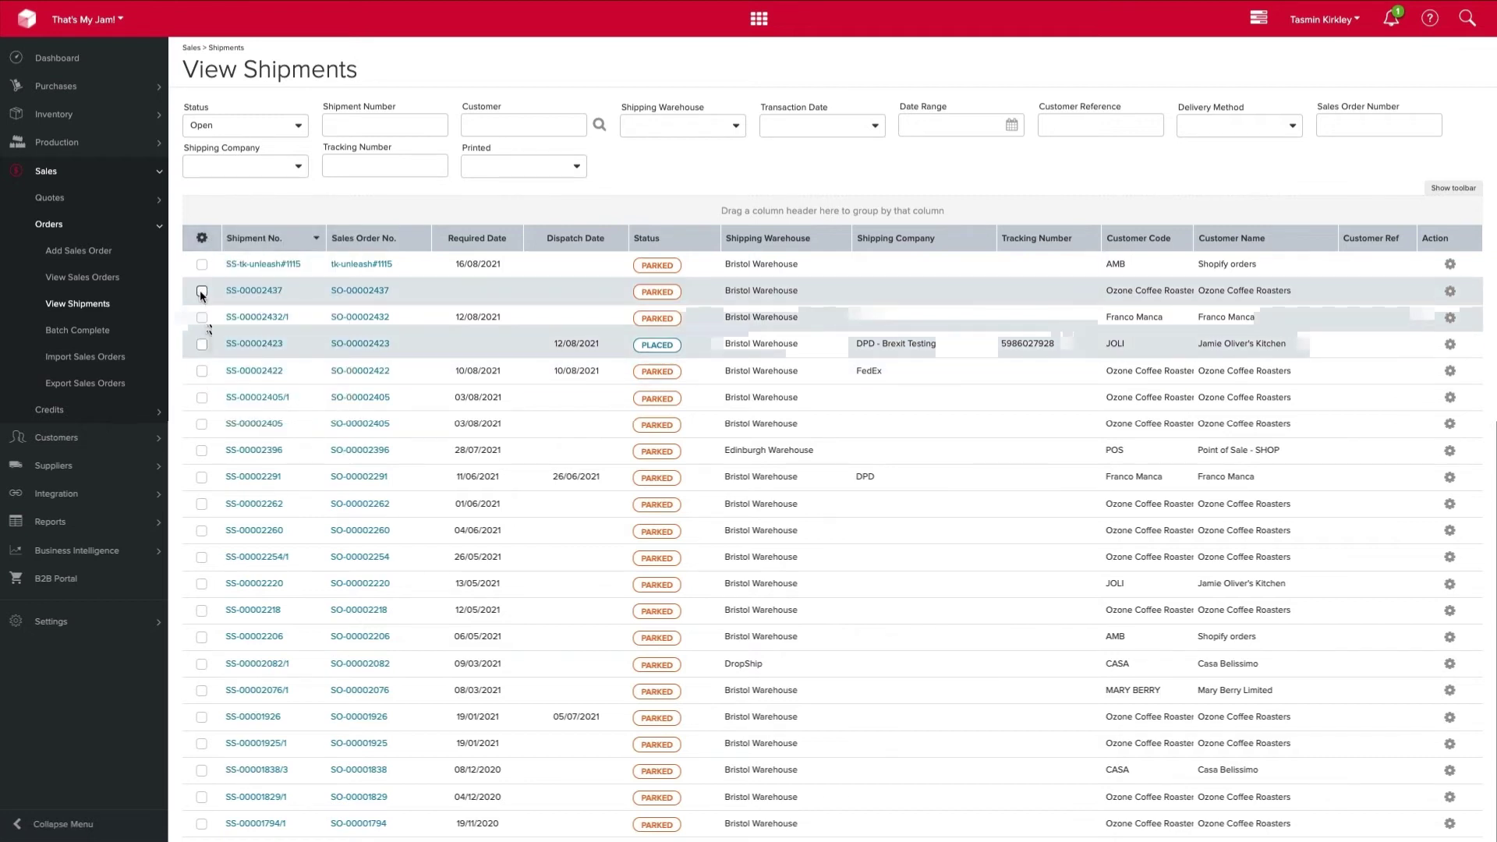
Run the Backorder Enquiry report from Reports > Sales, listing 12 backordered orders
left_click(56, 522)
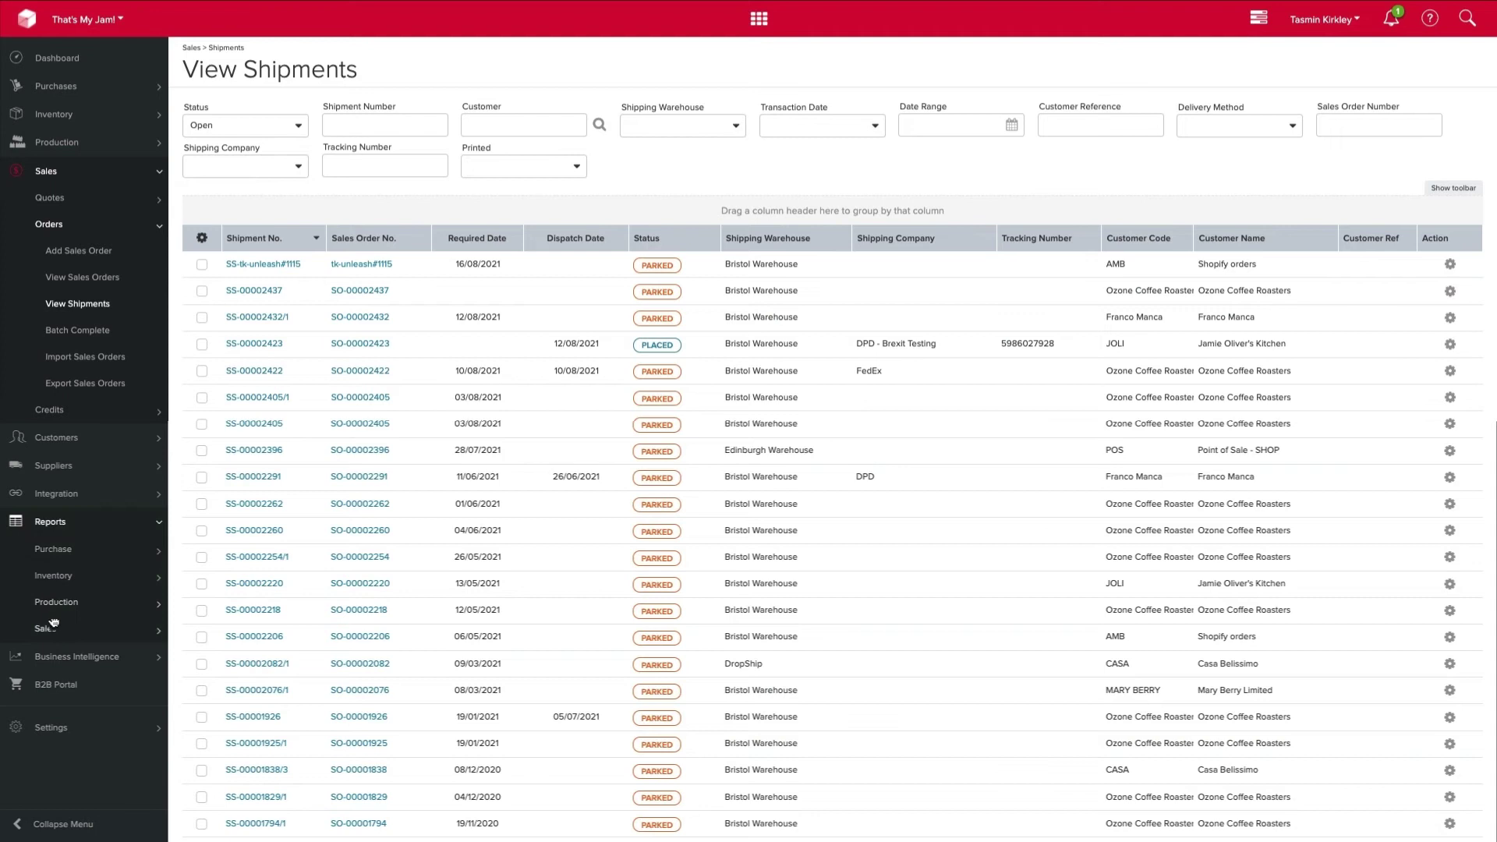
left_click(54, 622)
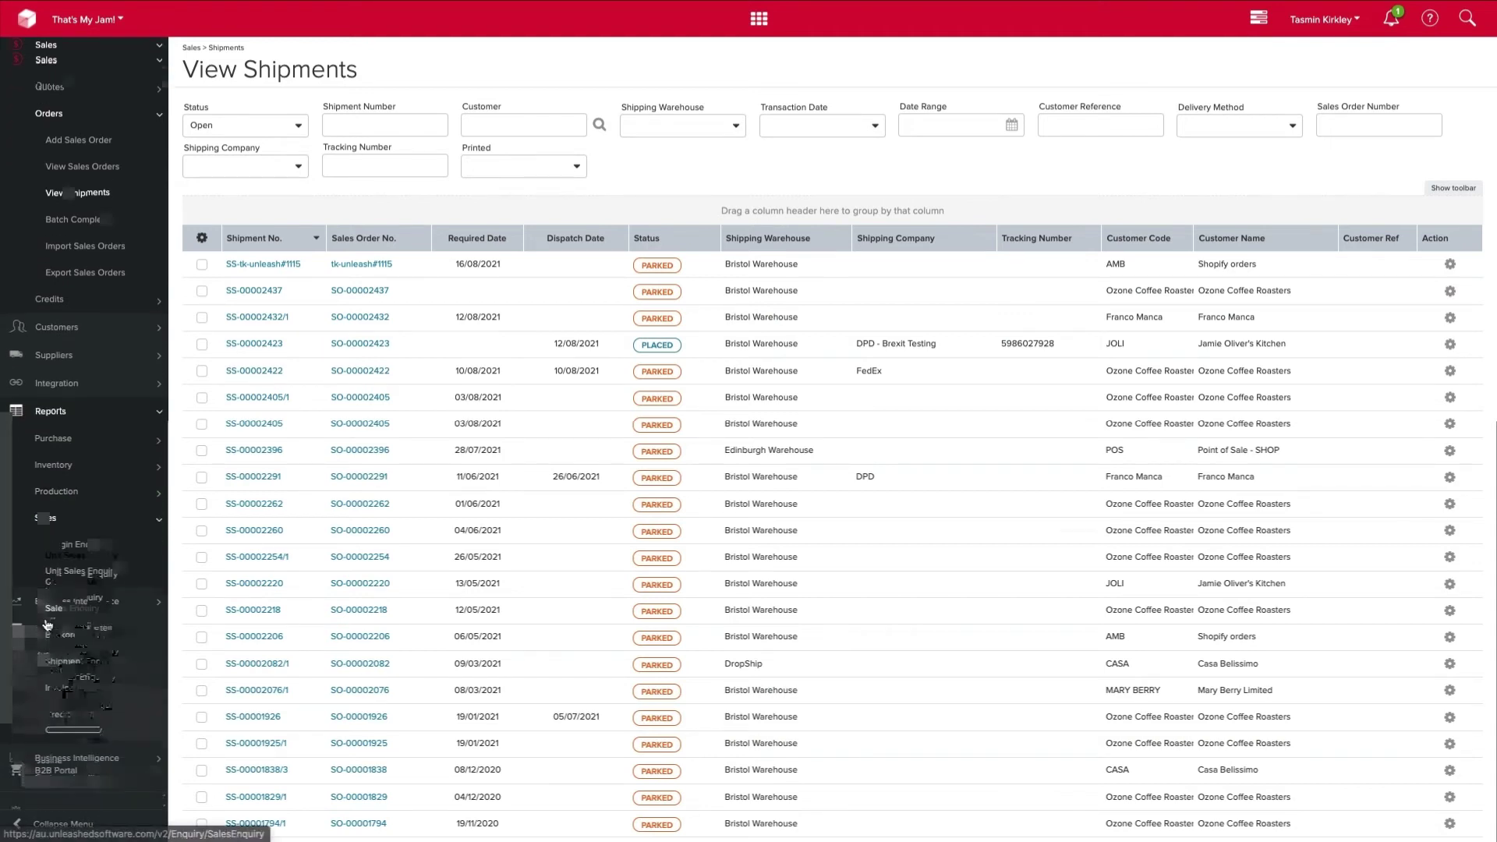
left_click(79, 610)
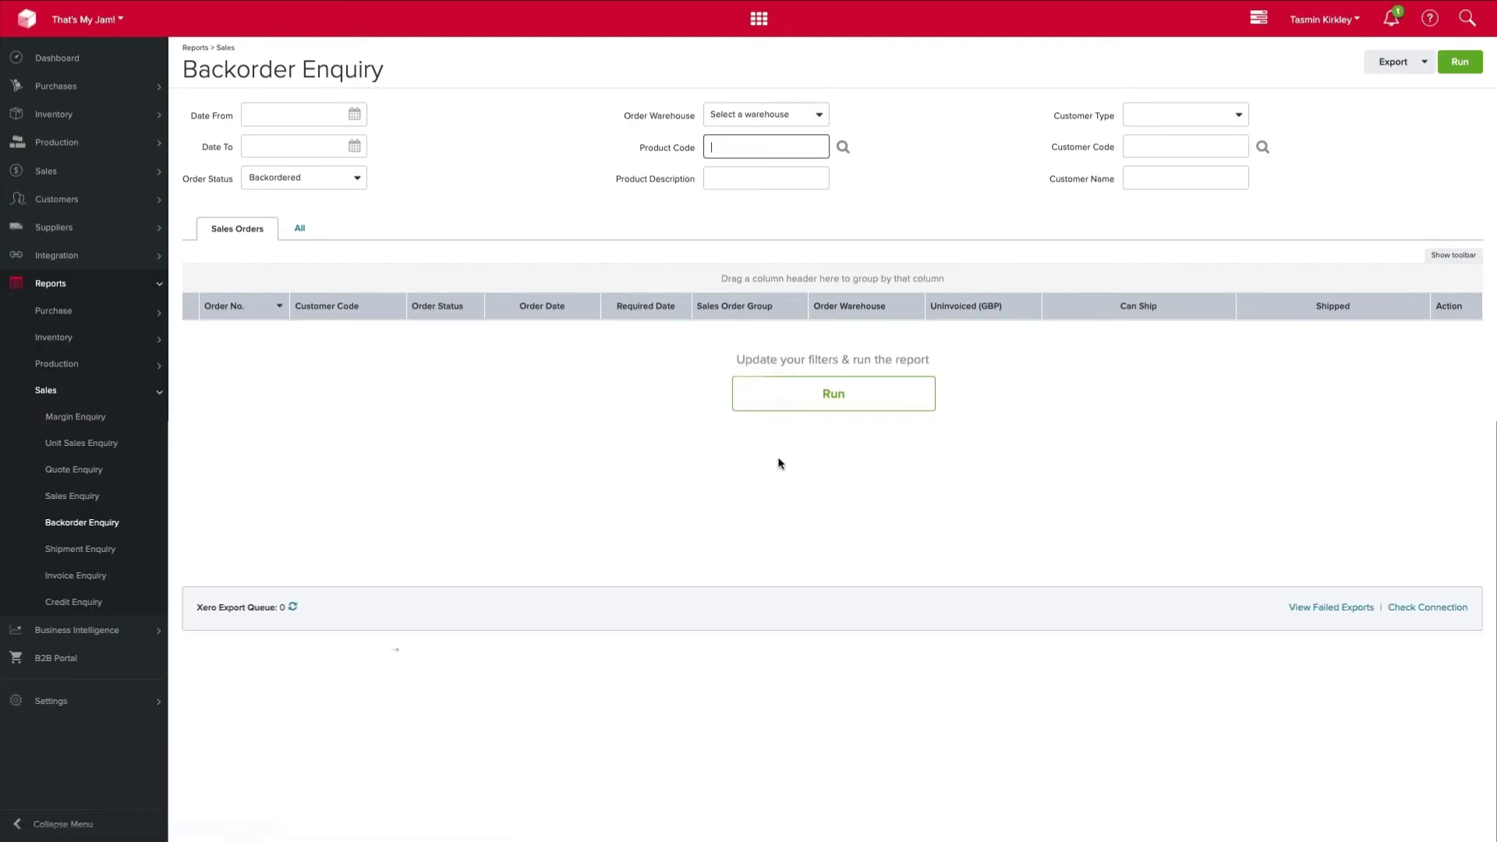
left_click(812, 404)
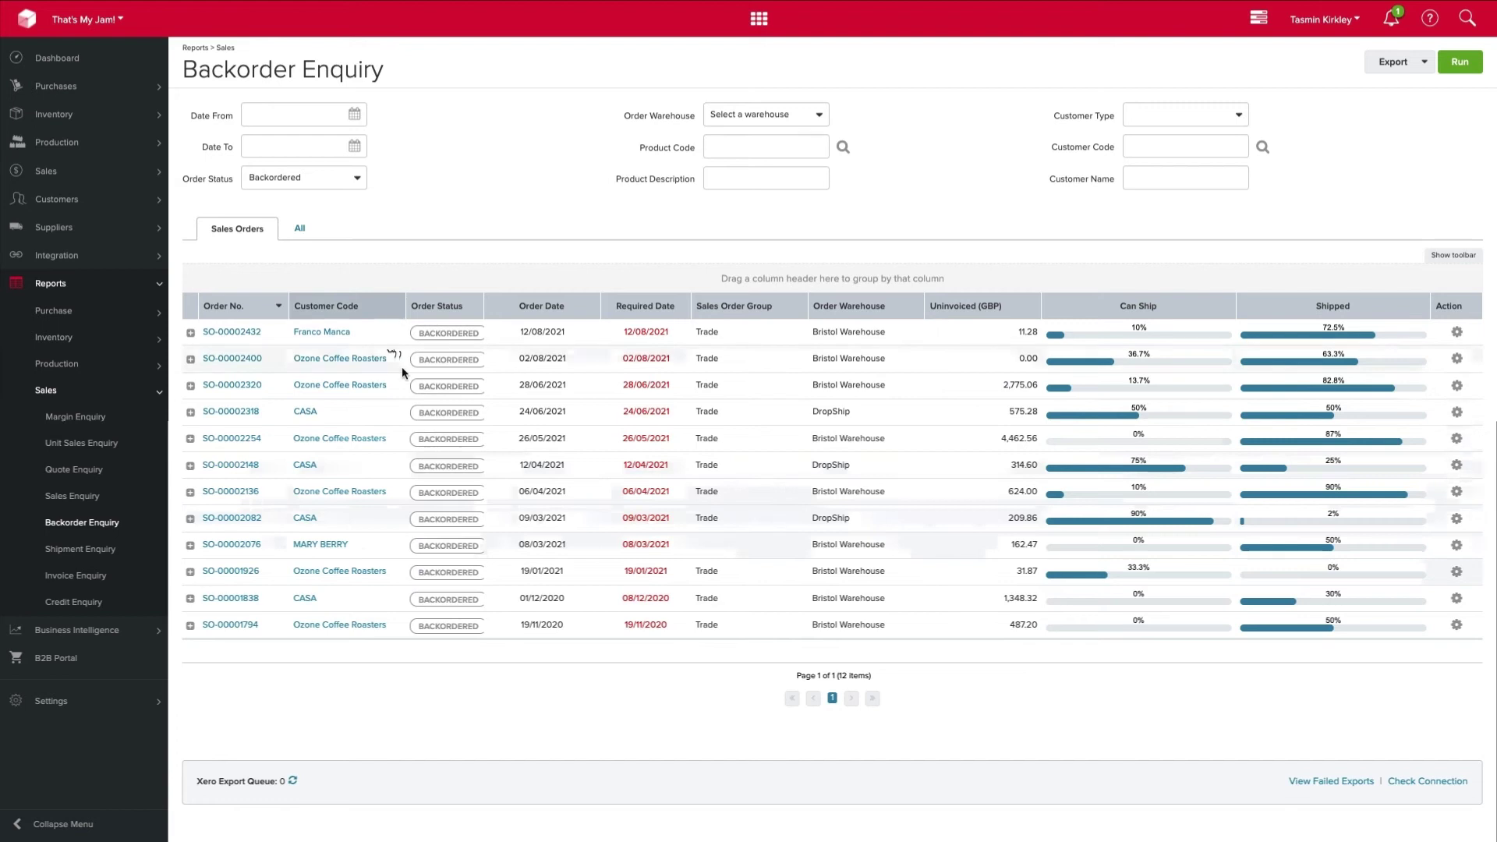
Set the Backorder Enquiry Order Status to Open and rerun the report
left_click(351, 176)
left_click(327, 153)
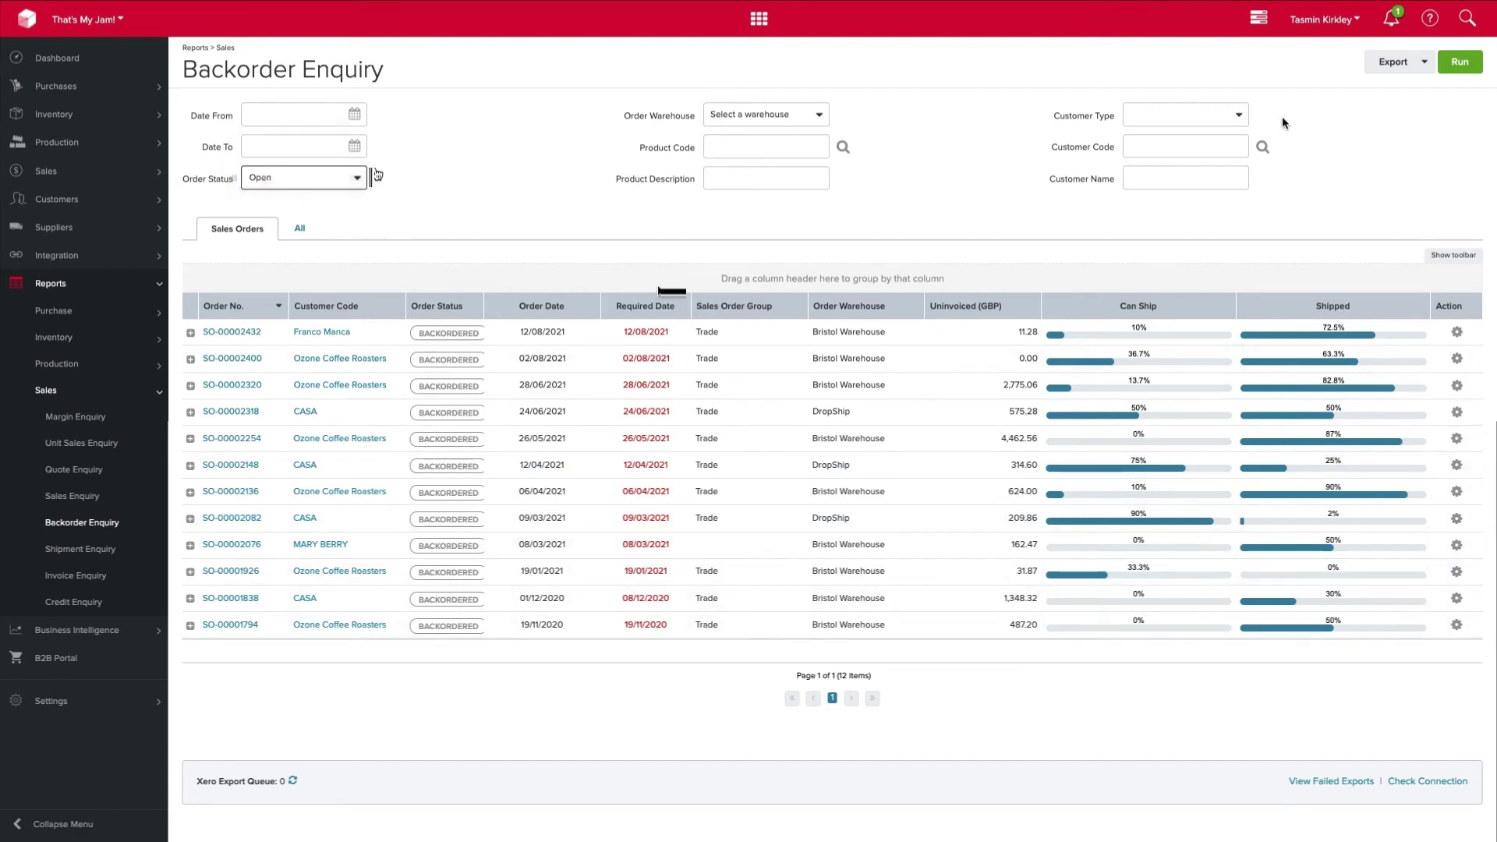
left_click(1458, 62)
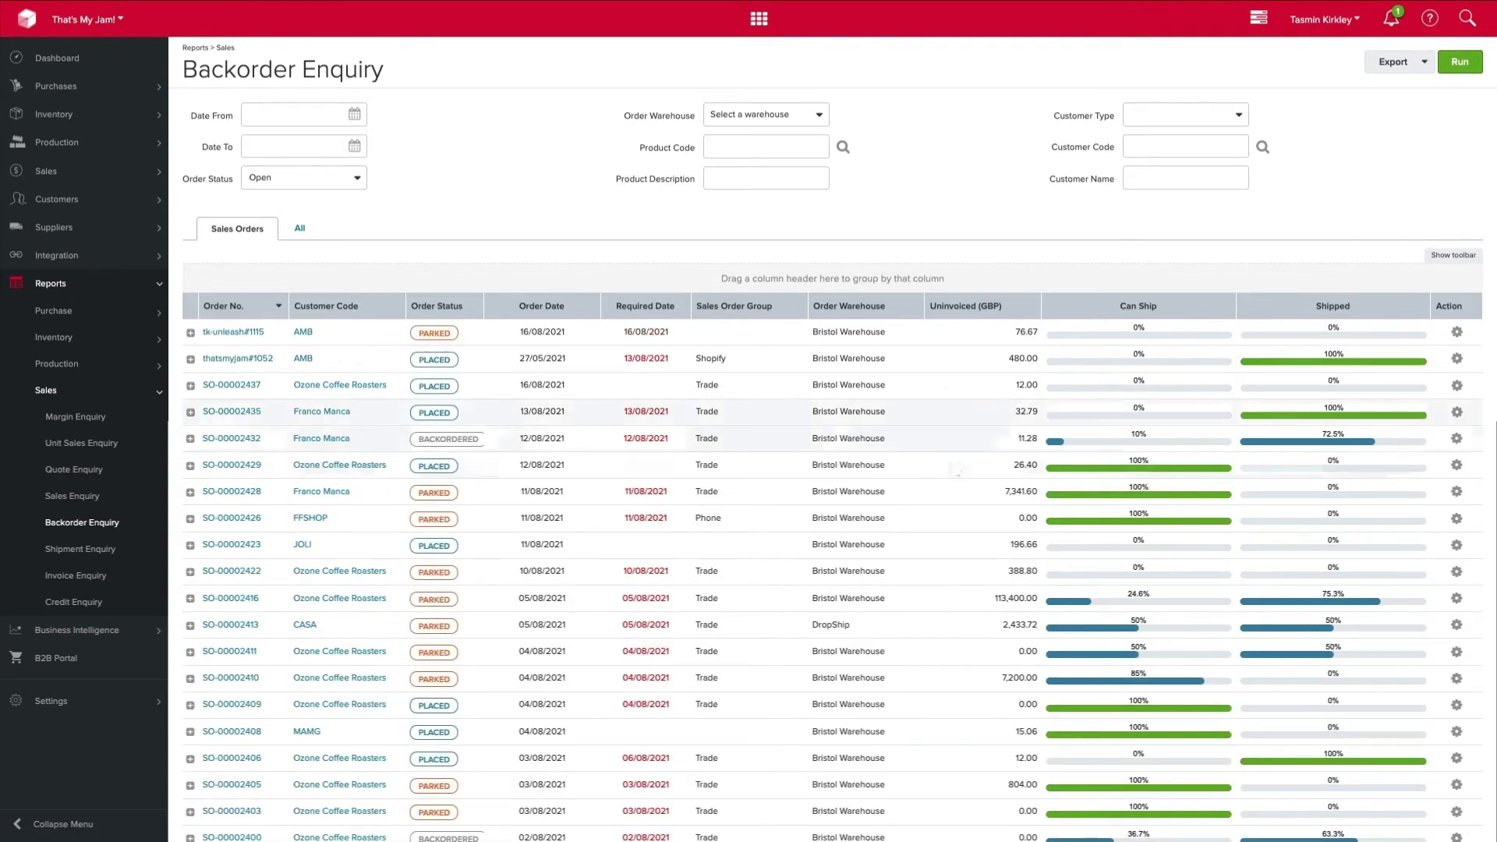
Check the Action gear's Ship/Purchase options for order thatsmyjam#1052
scroll(952, 467, "down", 2)
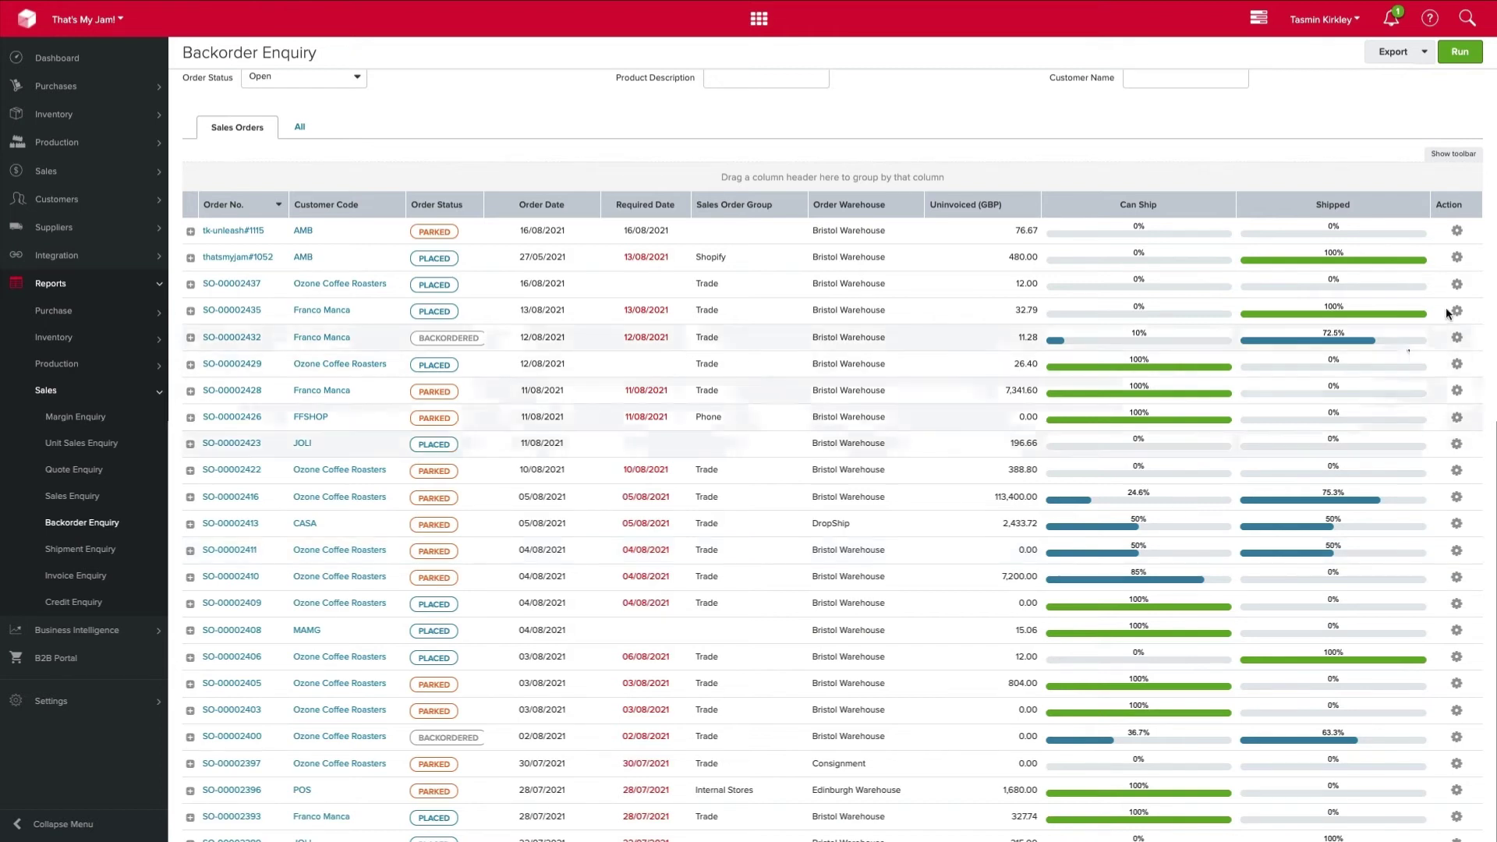
left_click(1456, 257)
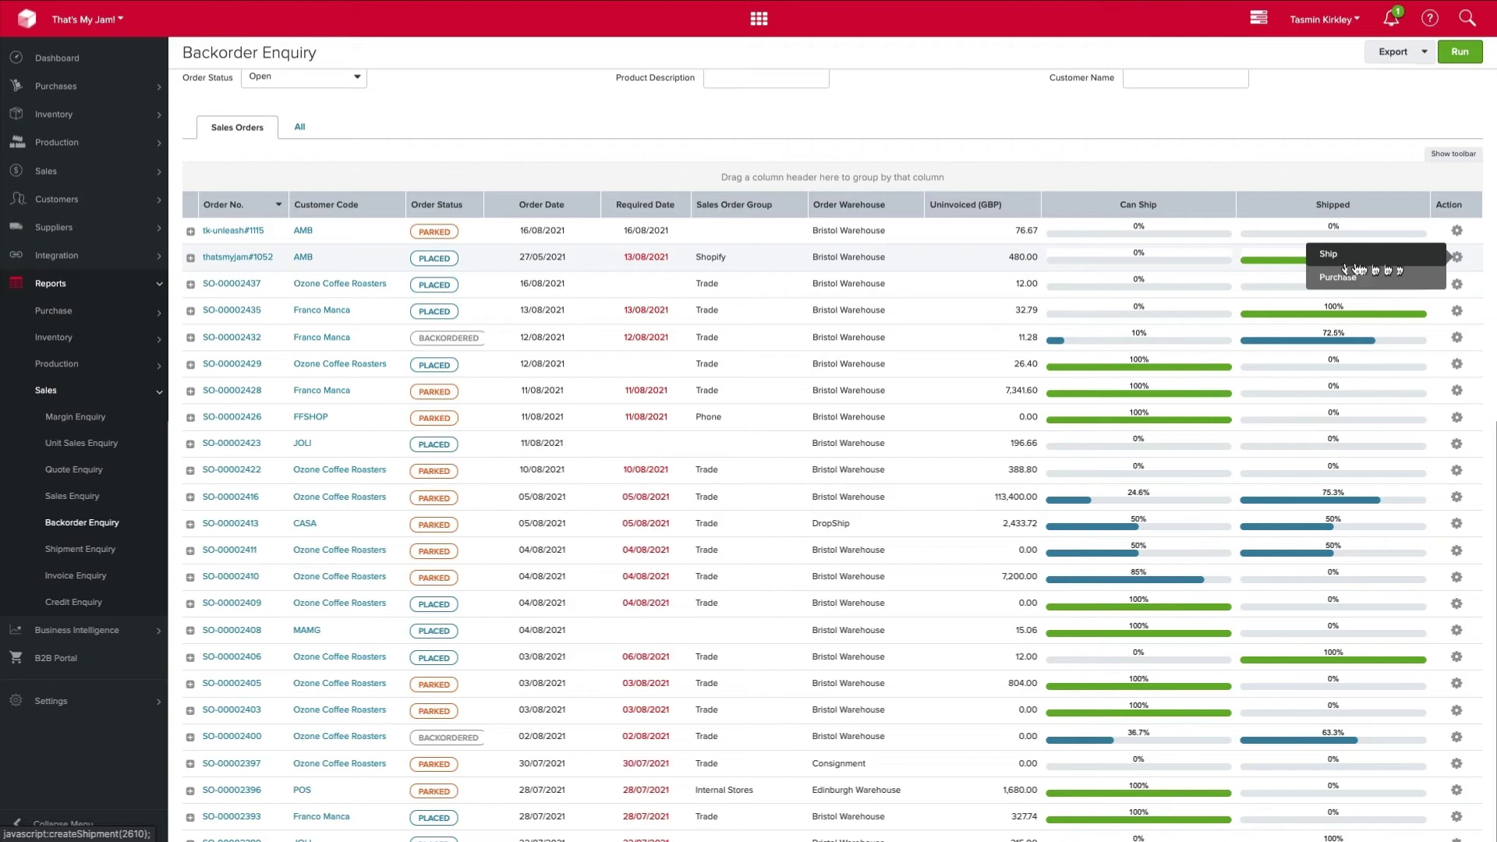
scroll(1181, 171, "up", 1)
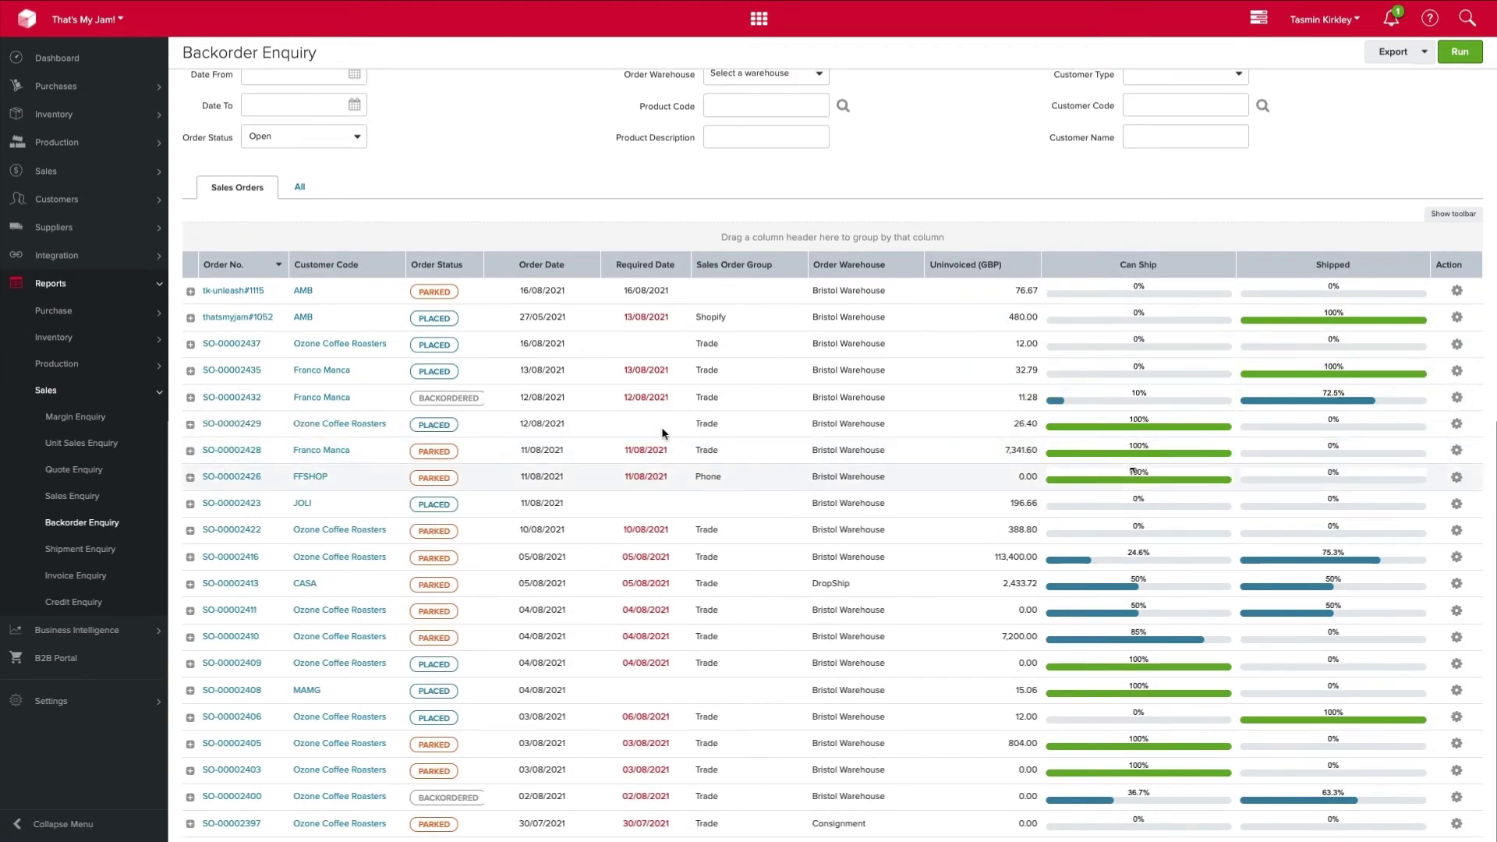
Run the Backorder Enquiry on the All tab for per-customer product ordered, to-ship and shipped quantities
left_click(303, 189)
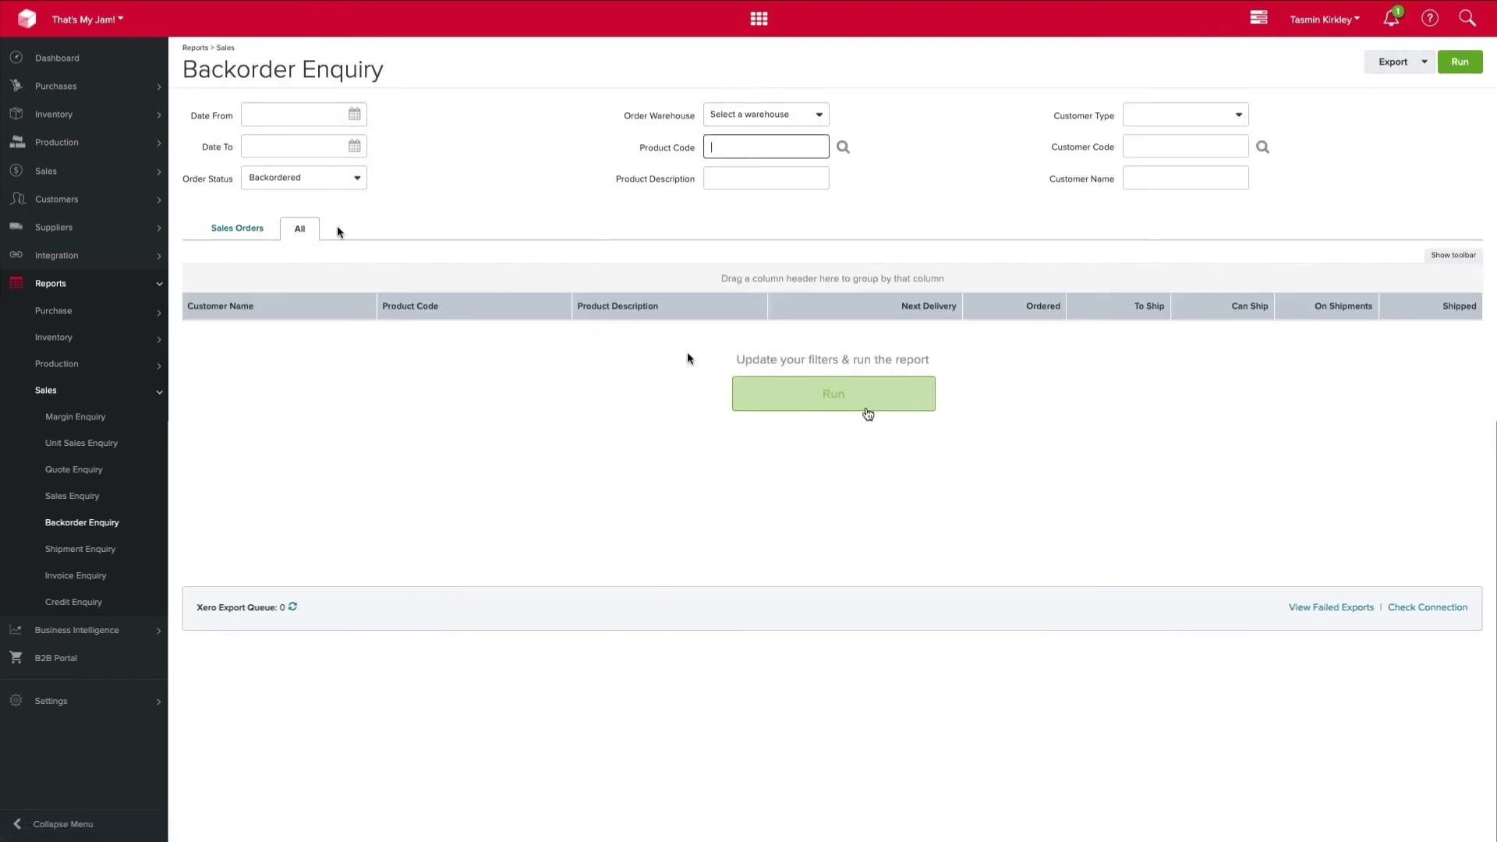
left_click(860, 395)
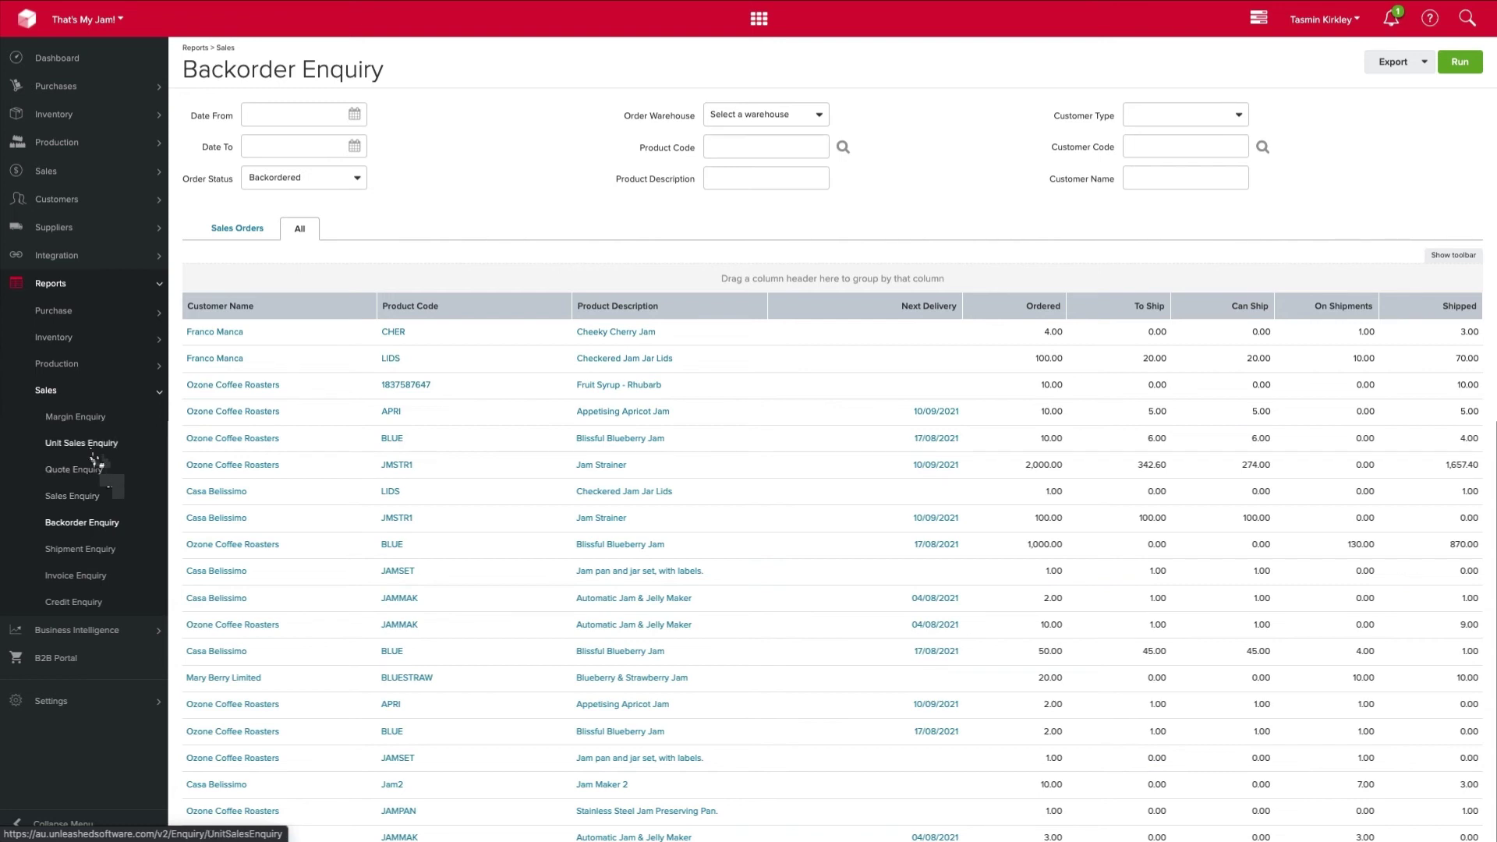
left_click(58, 173)
Open order thatsmyjam#1052 to review its shipment and invoicing options, then return to View Sales Orders
left_click(74, 225)
left_click(79, 279)
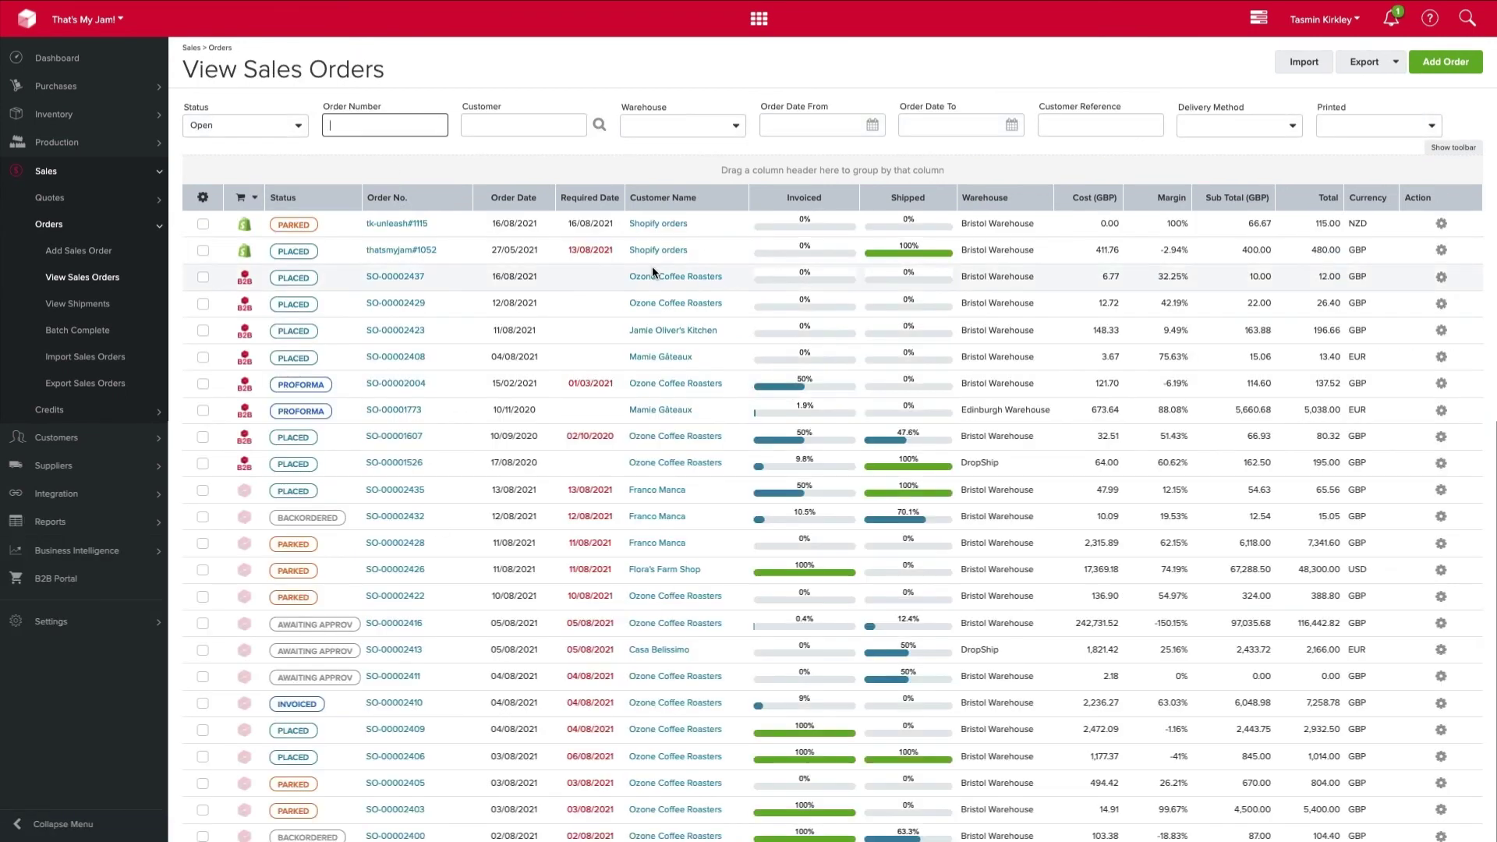
left_click(413, 253)
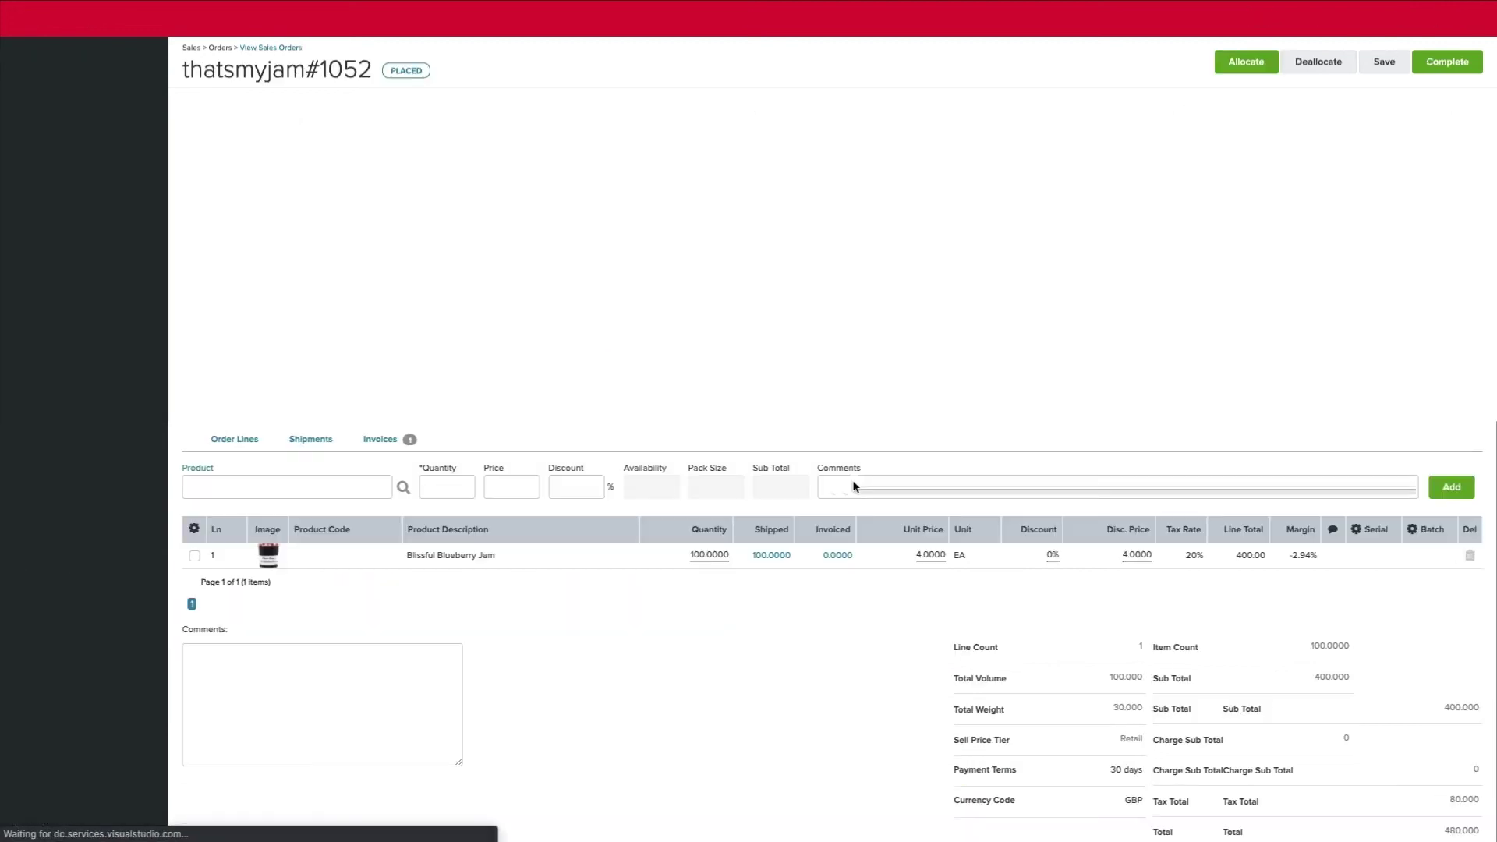
left_click(1333, 63)
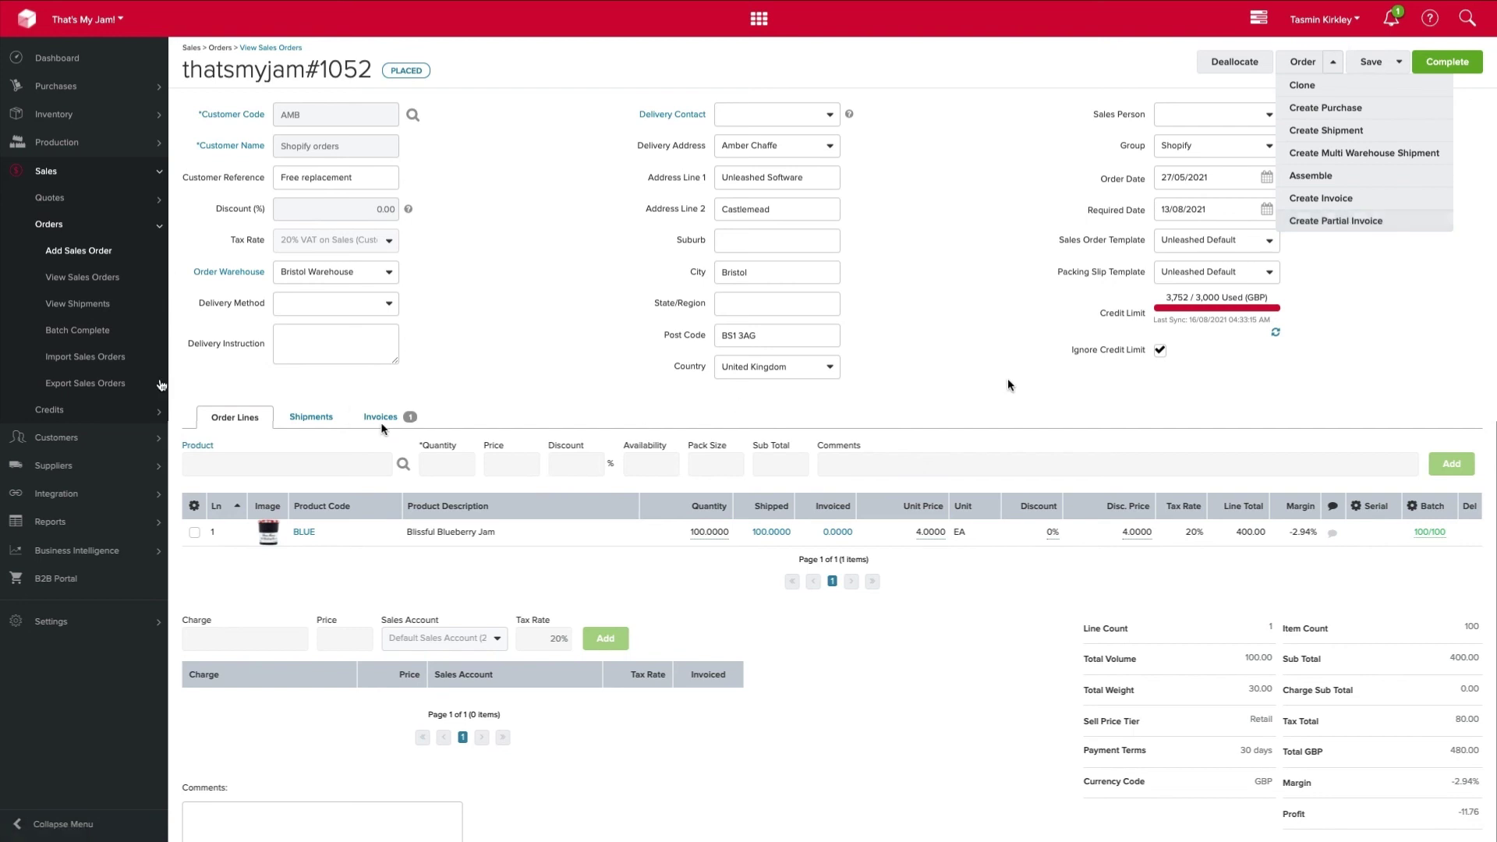
left_click(72, 281)
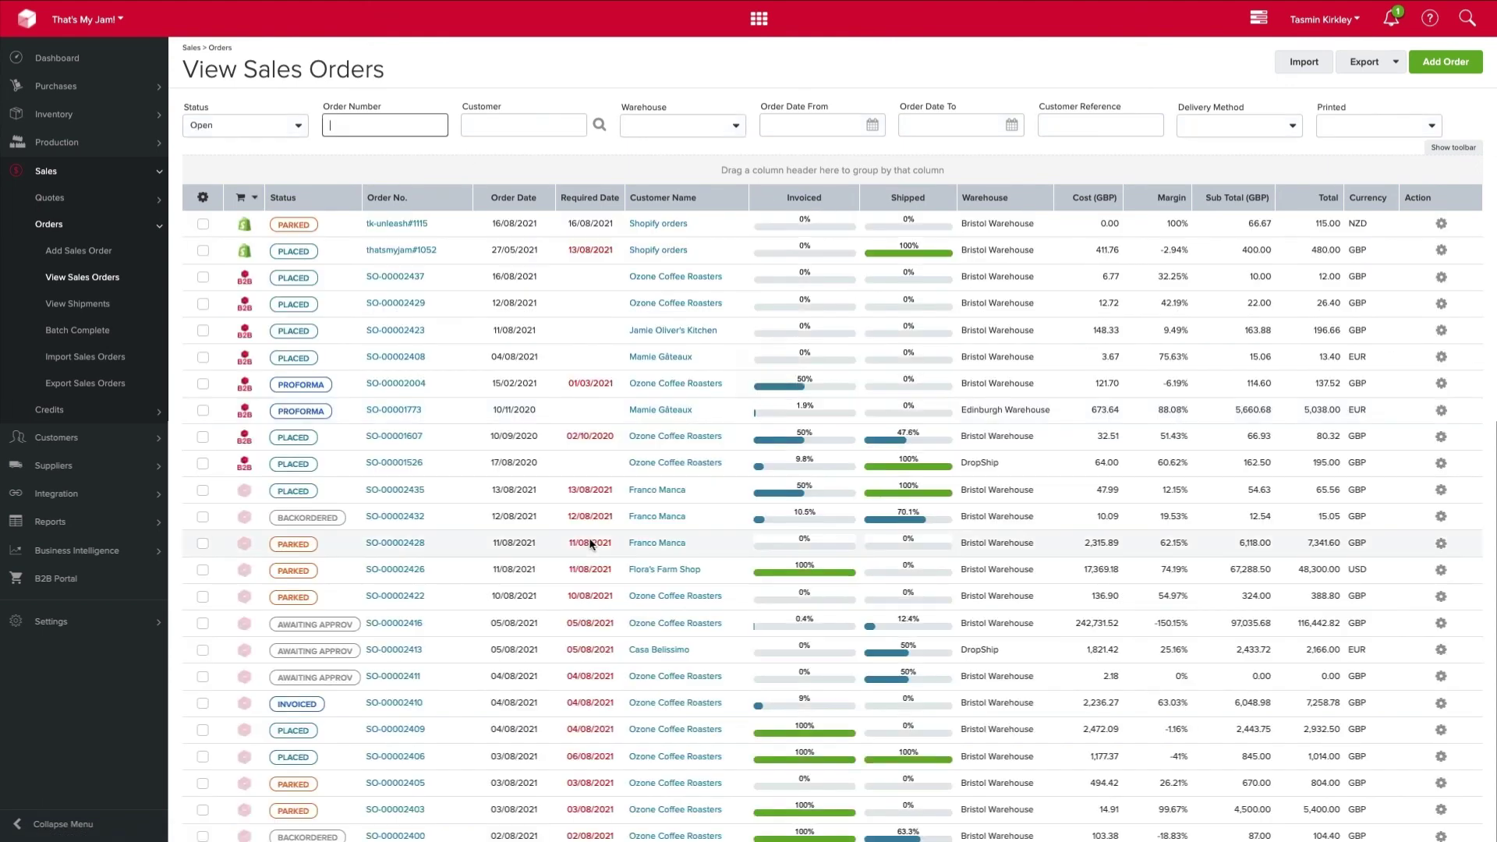
left_click(1442, 222)
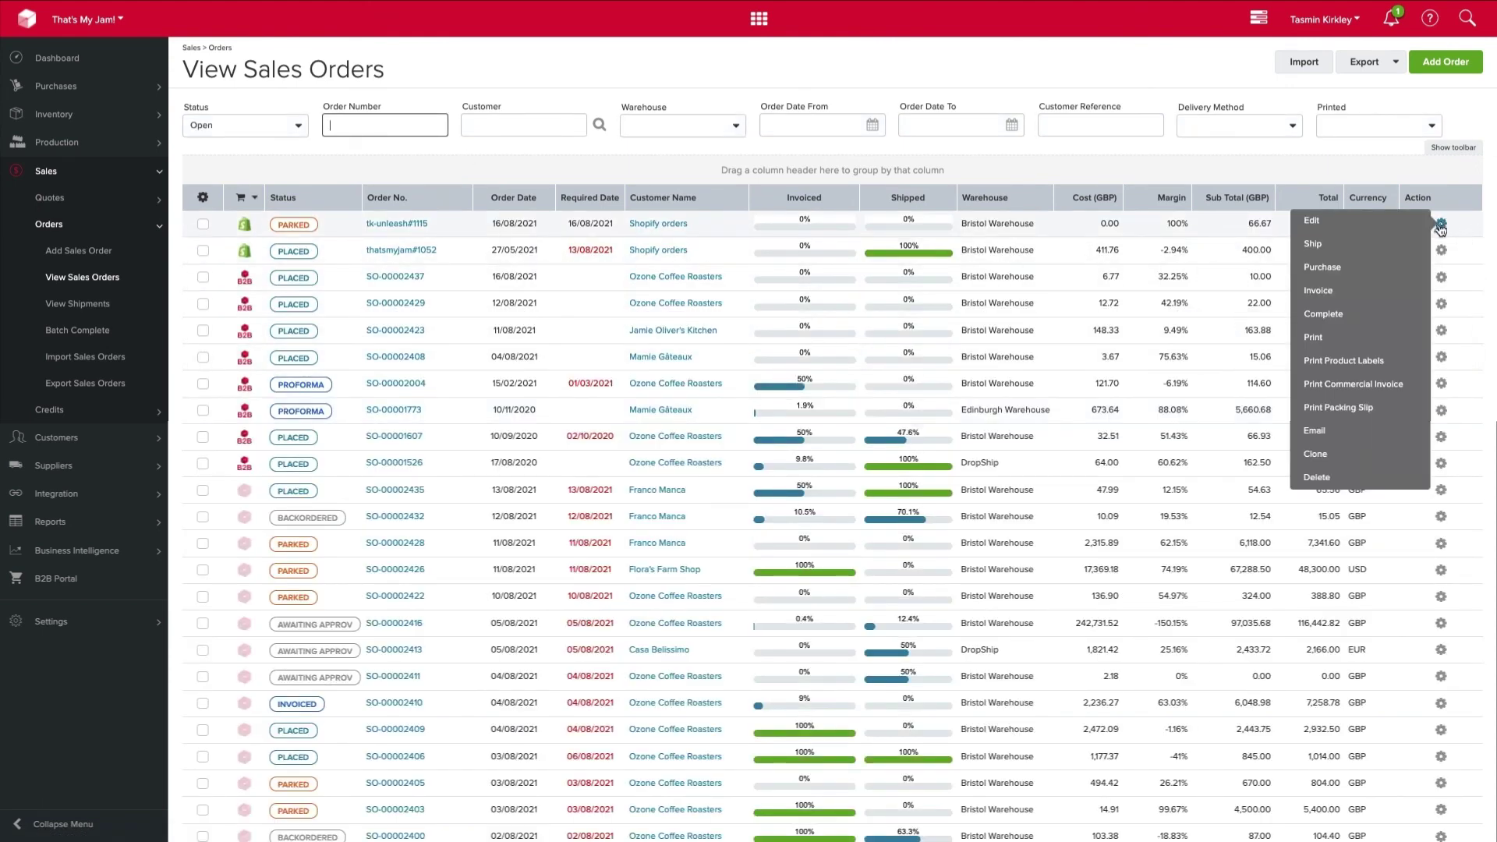
left_click(1368, 301)
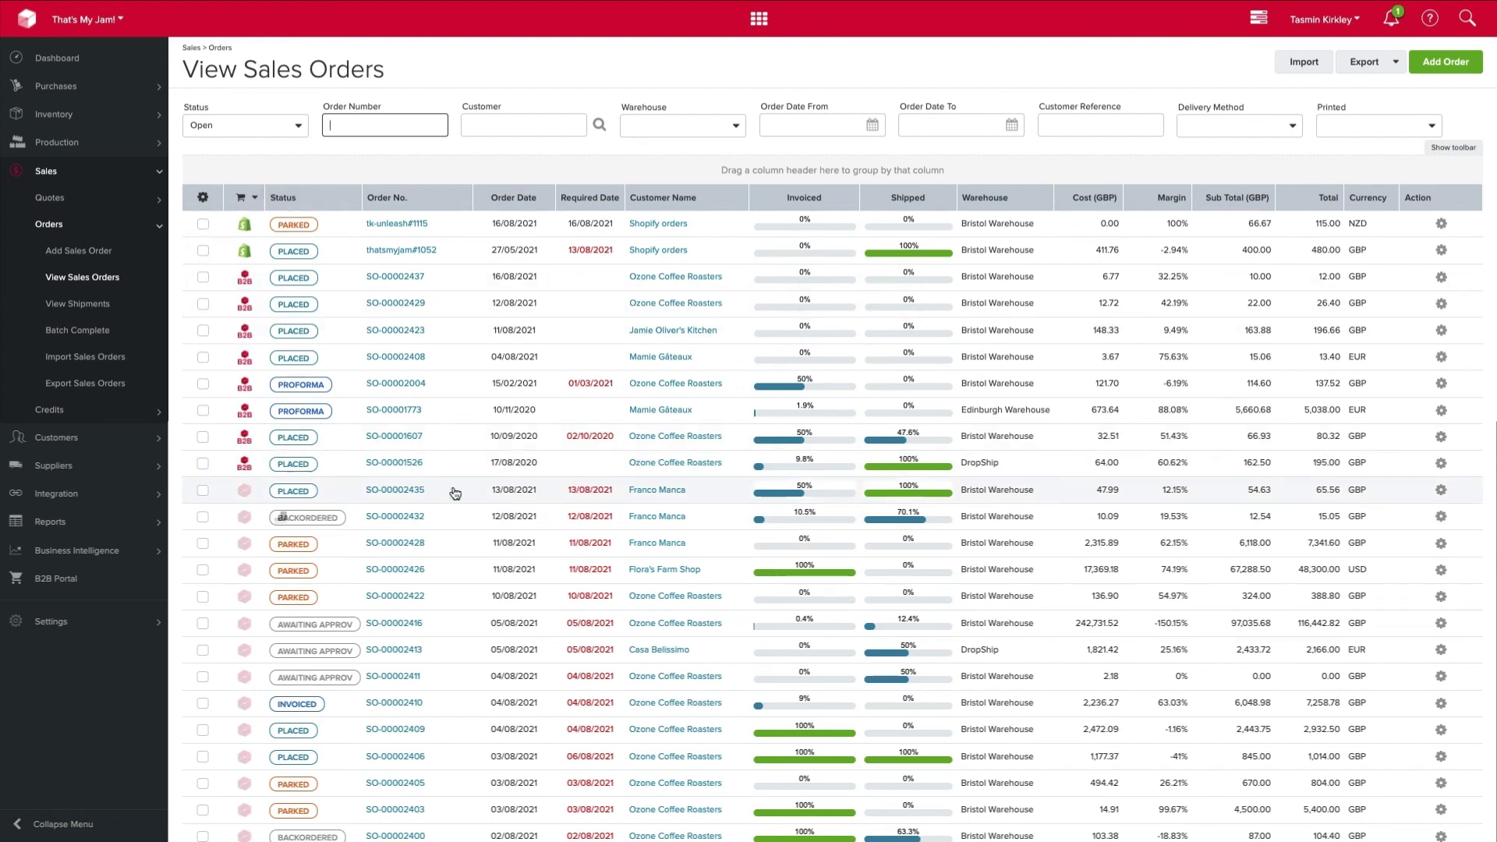
Filter sales orders to Completed (1958 orders) and sort them by sales source
left_click(273, 129)
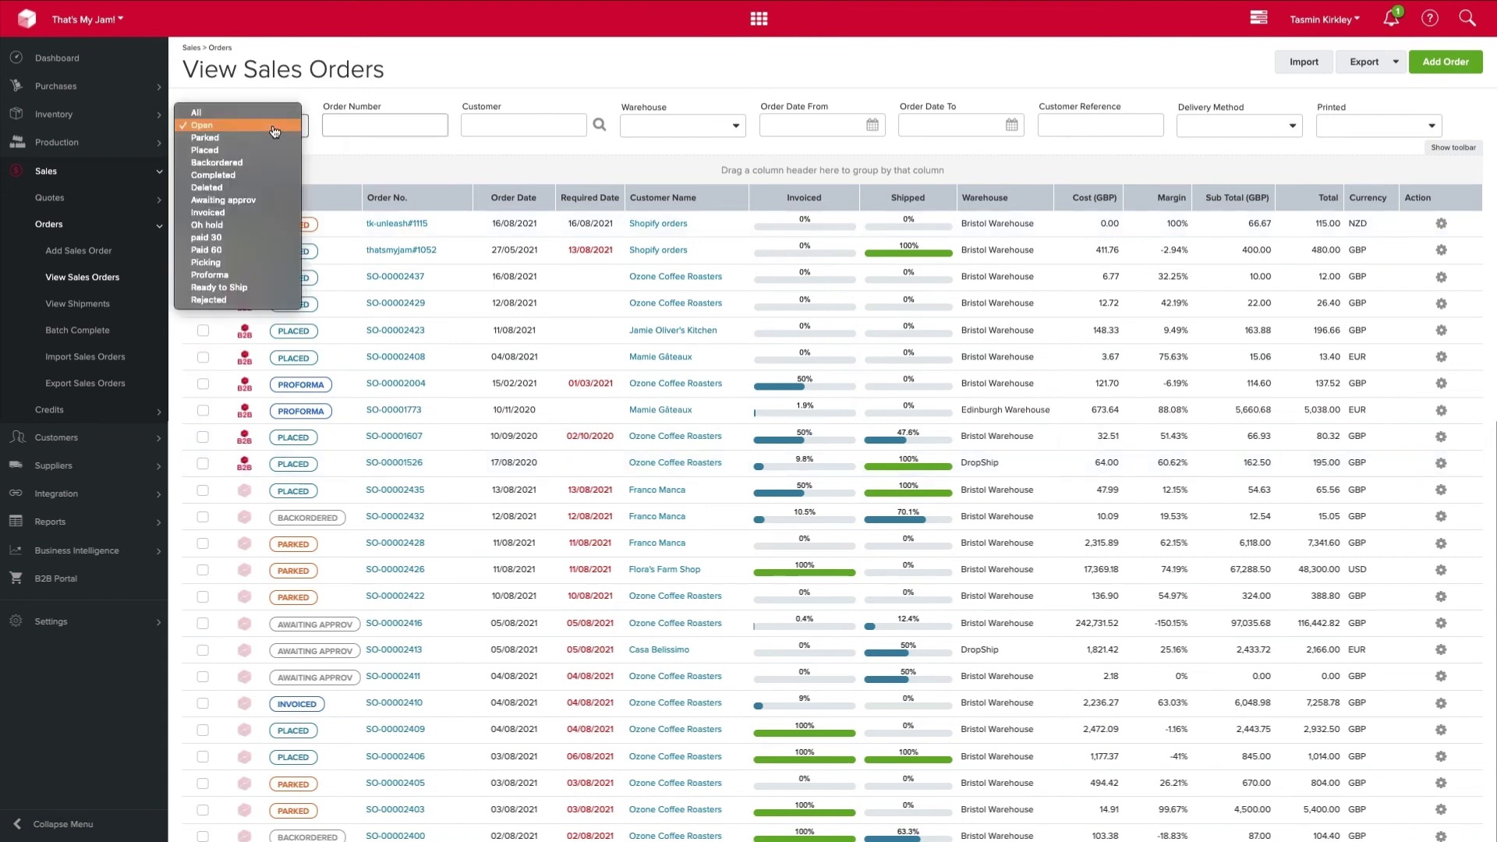
left_click(279, 175)
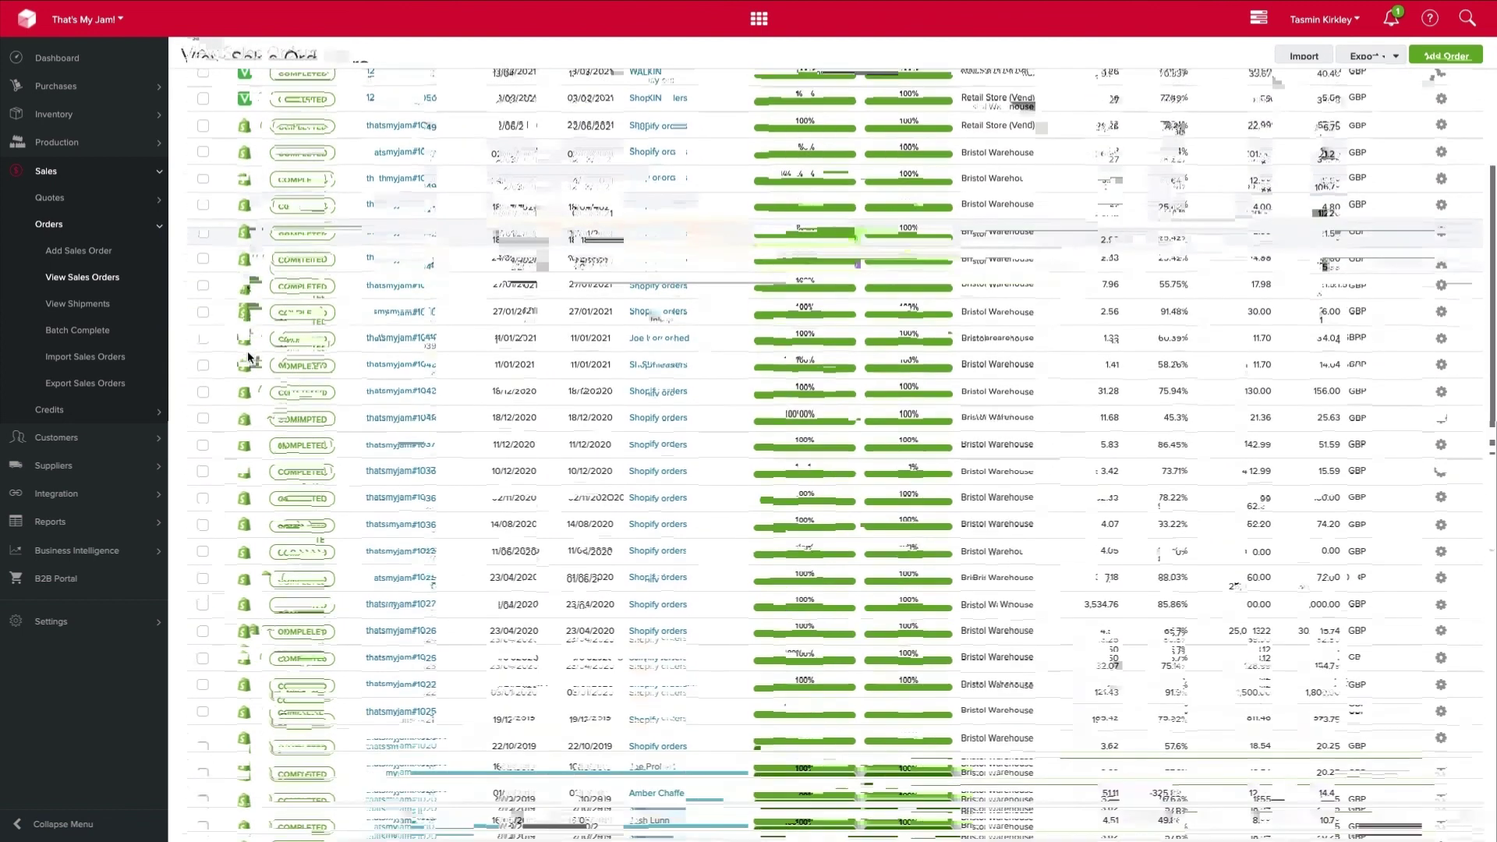
scroll(247, 357, "down", 10)
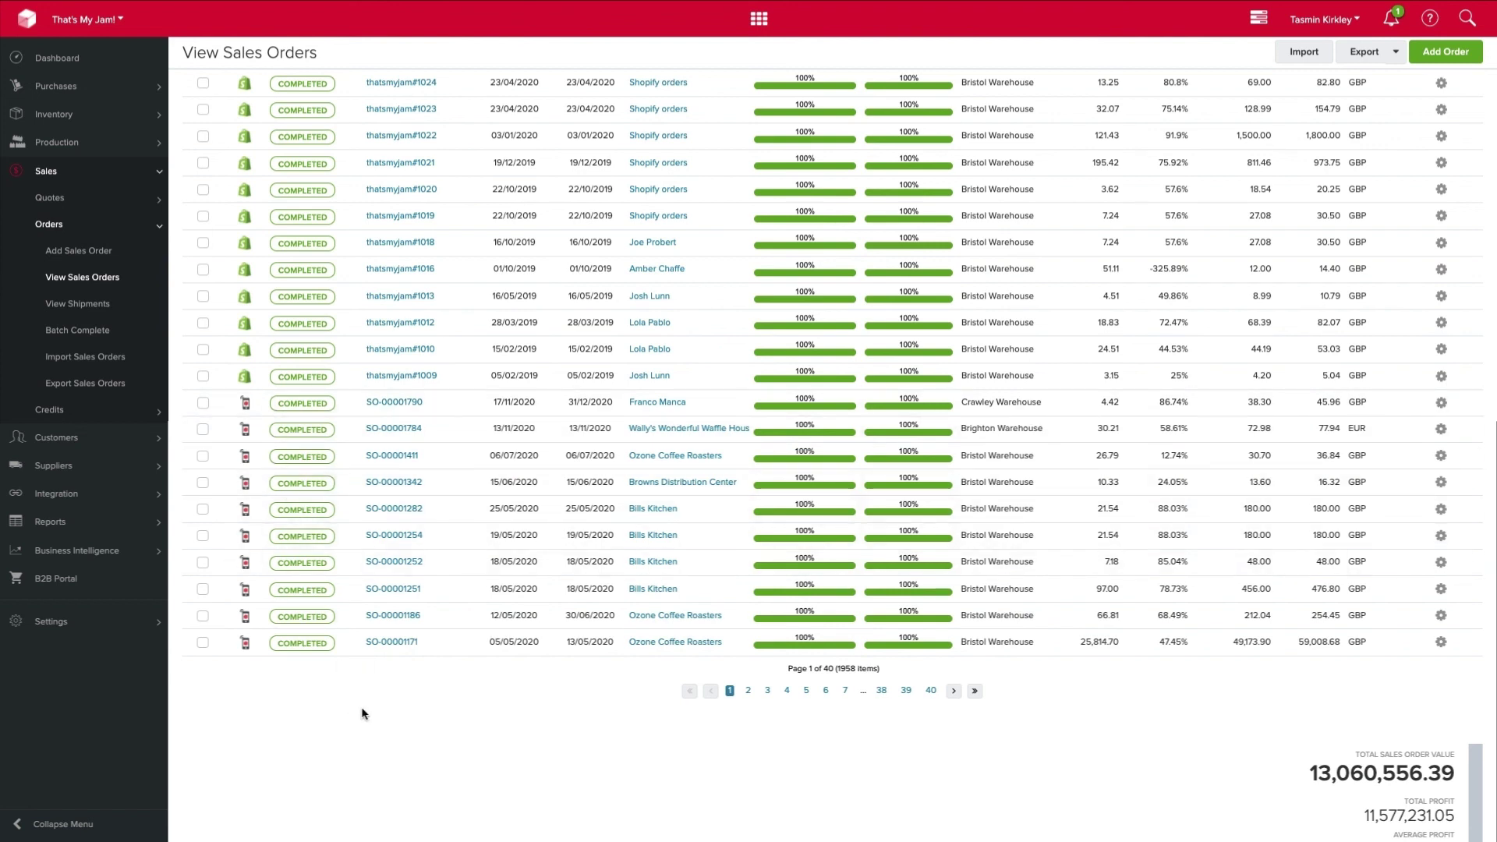
scroll(361, 714, "up", 15)
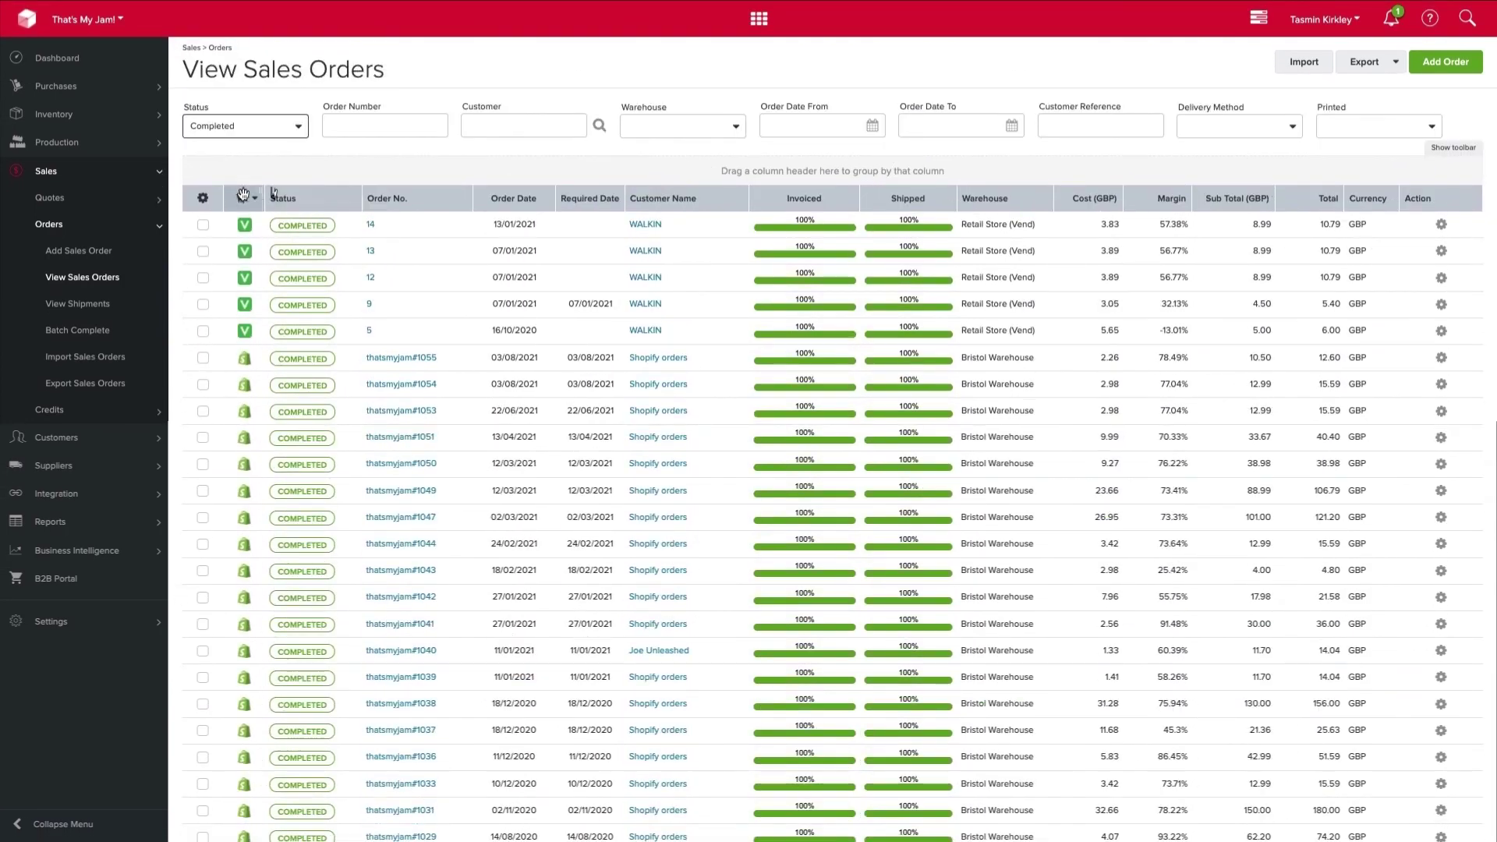
left_click(242, 204)
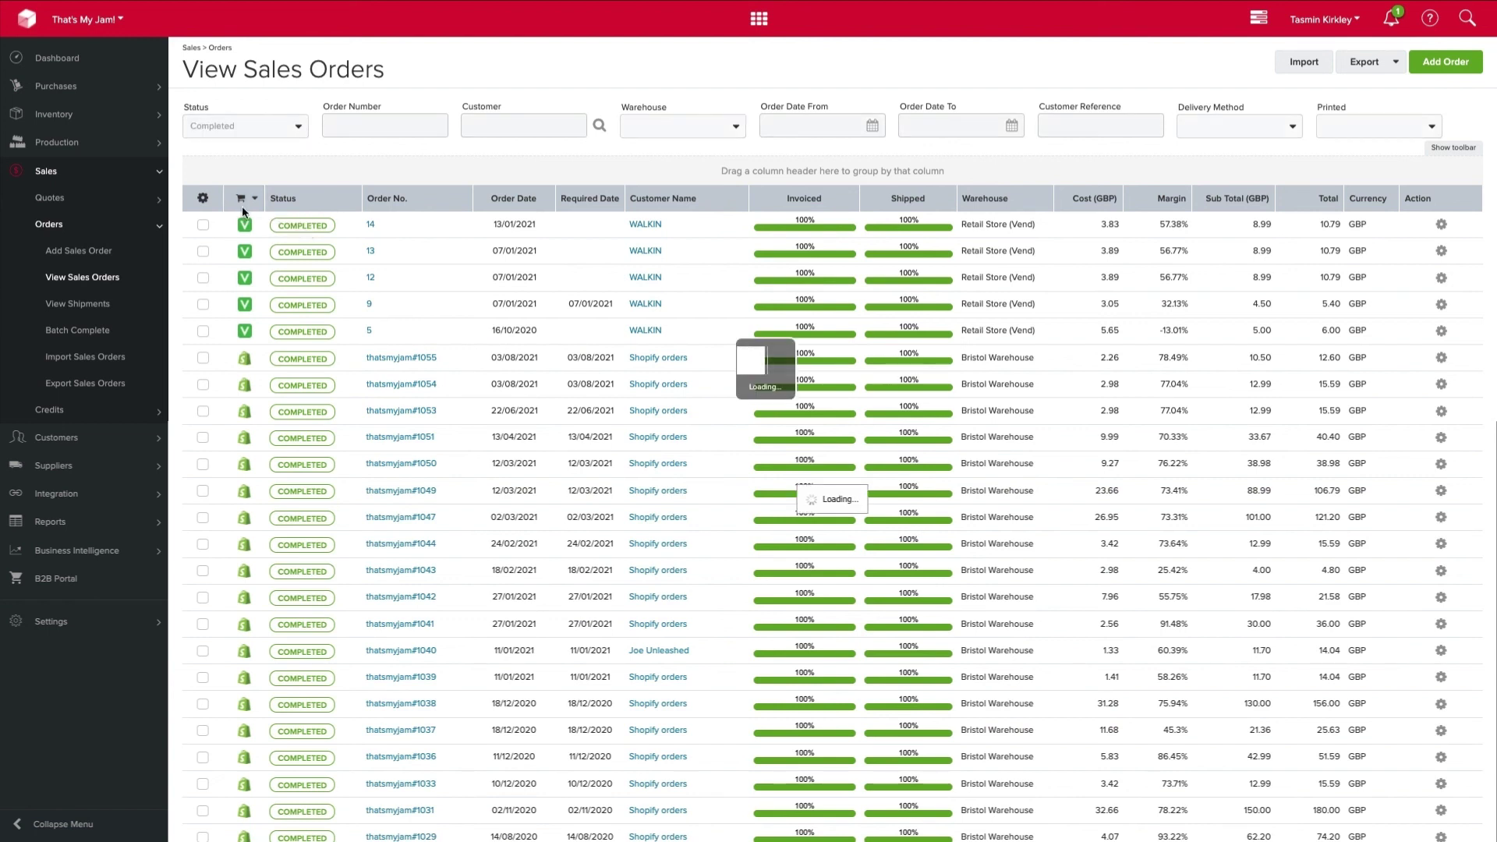
left_click(281, 127)
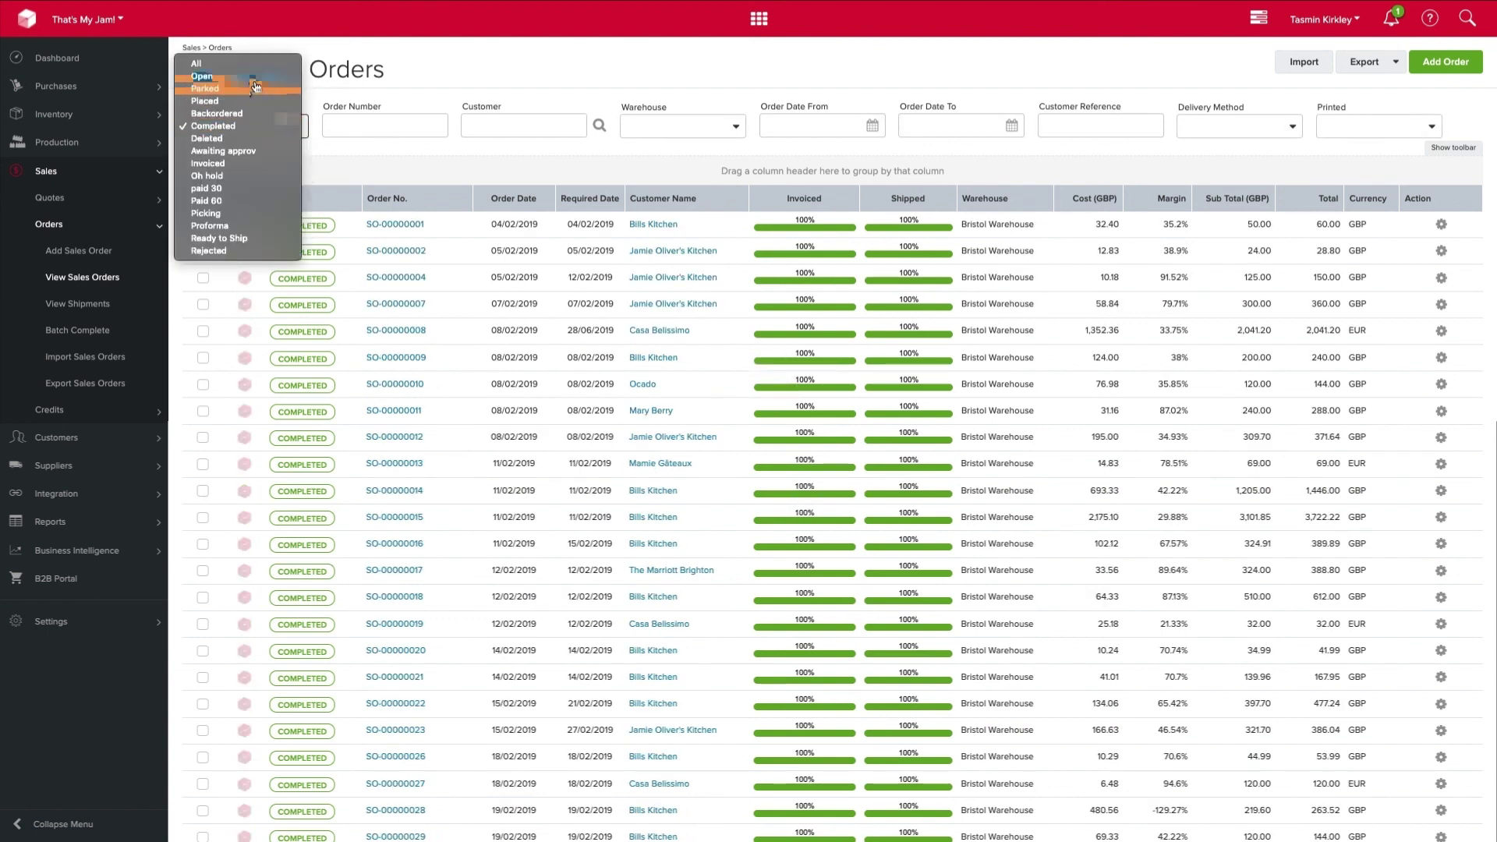
Set the sales orders Status filter back to Open so only open orders are listed
left_click(249, 76)
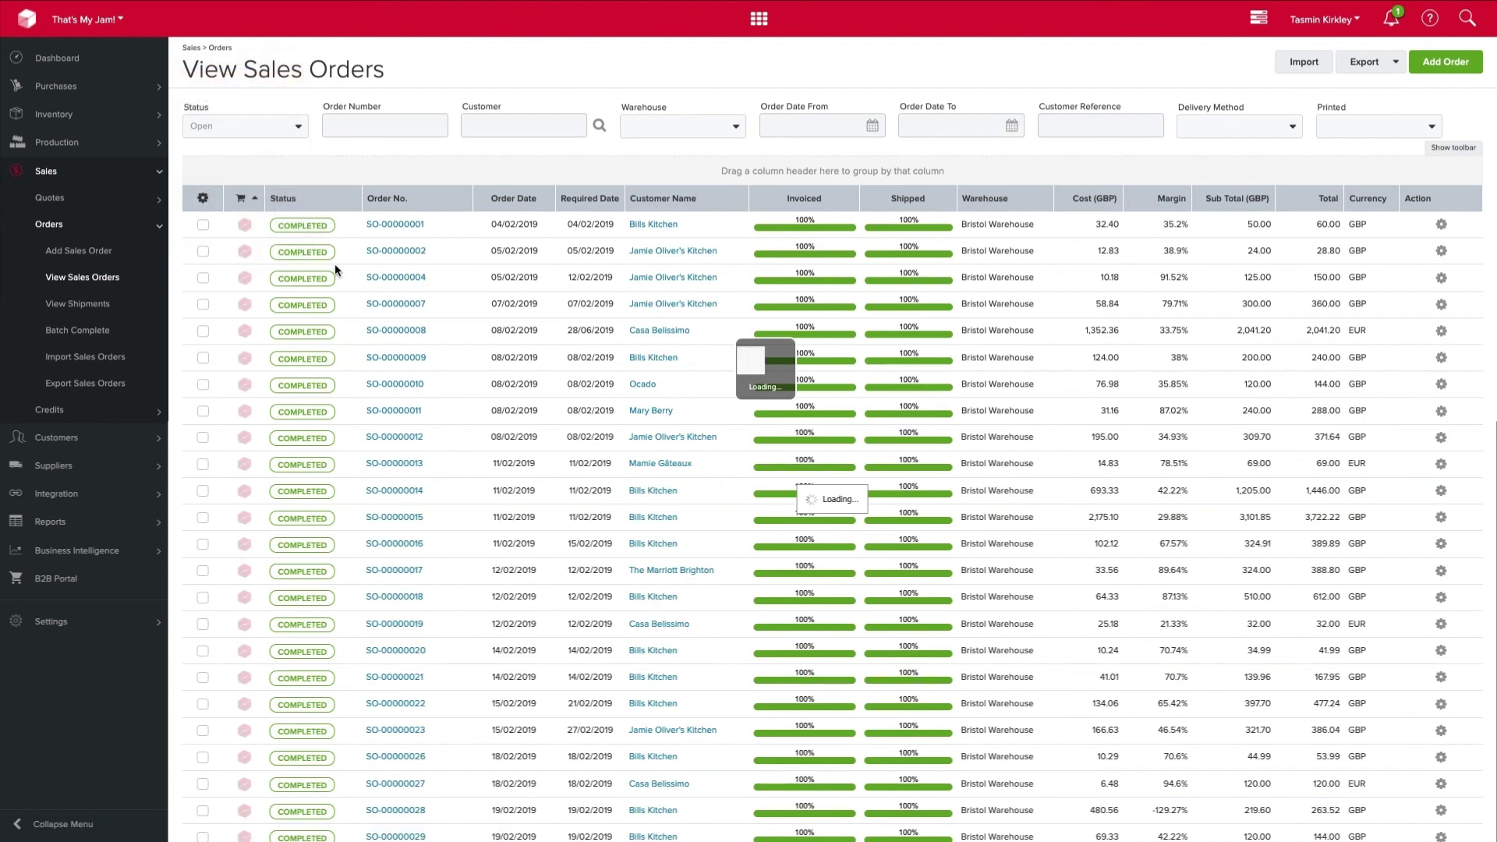